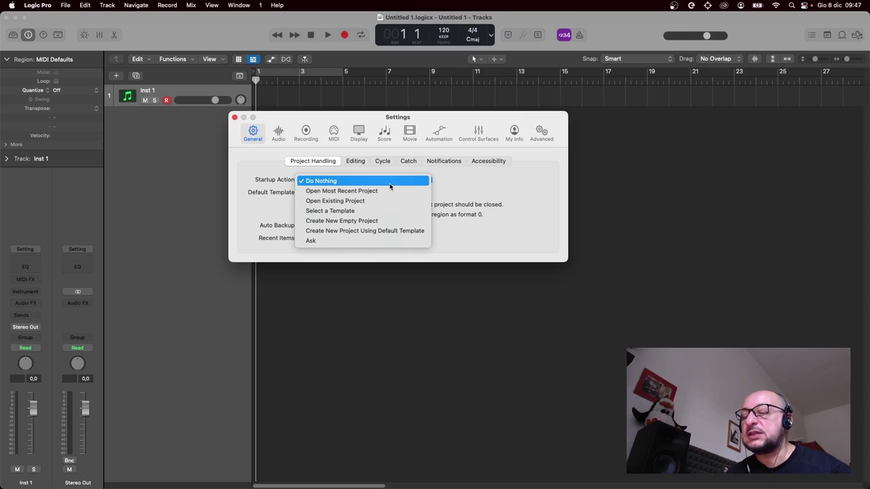
Keep the startup action at Do Nothing, then close the settings and the Untitled 1 project
click(460, 185)
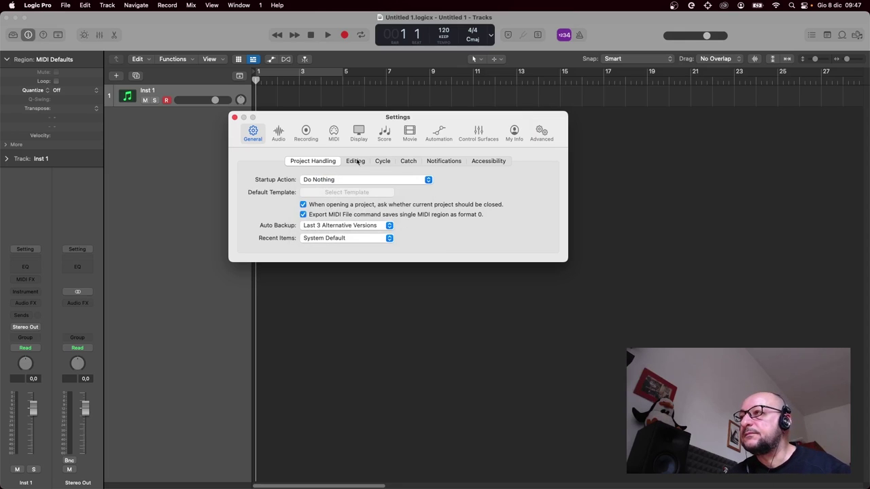
click(235, 117)
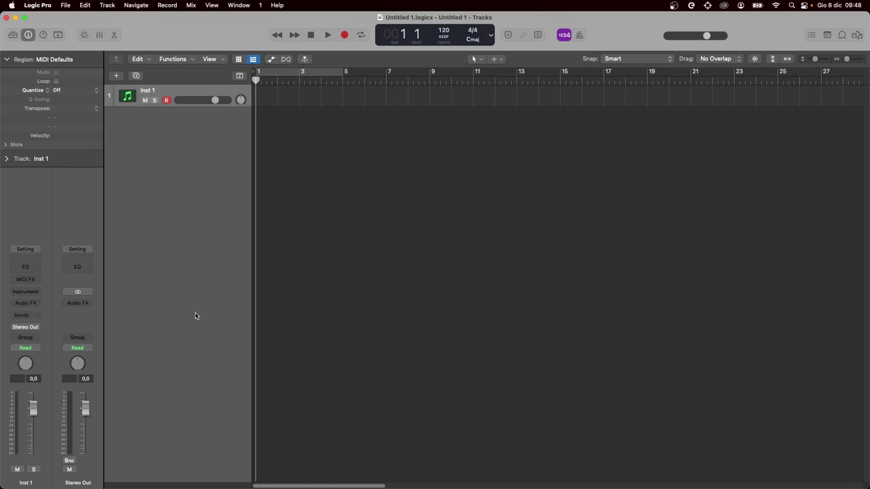
key(super+w)
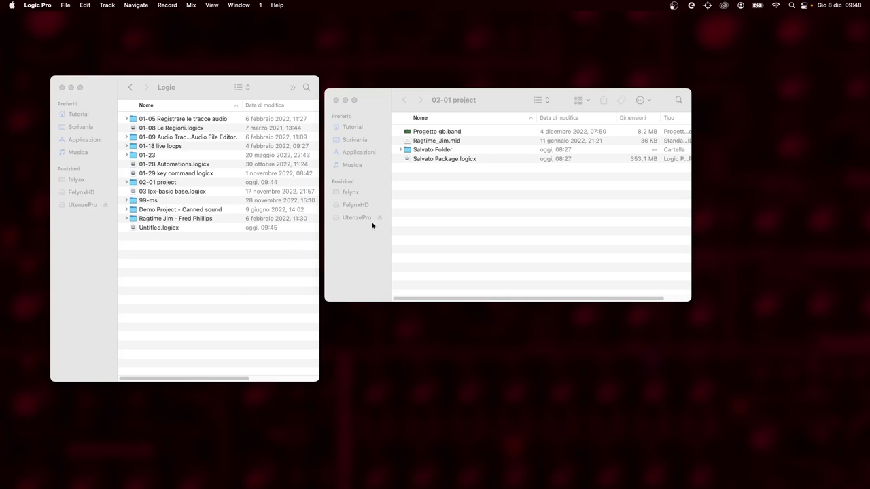
Switch to Finder and locate the GarageBand file Progetto gb.band in the 02-01 project folder
click(445, 187)
click(453, 134)
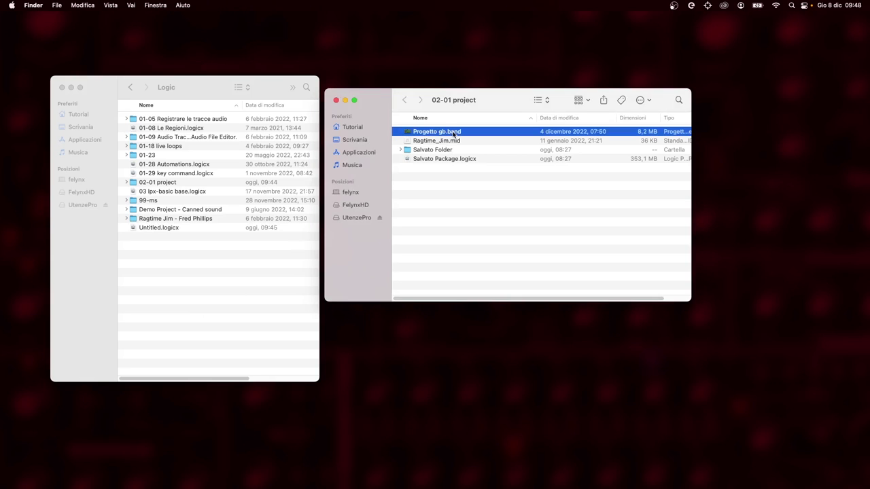
click(431, 188)
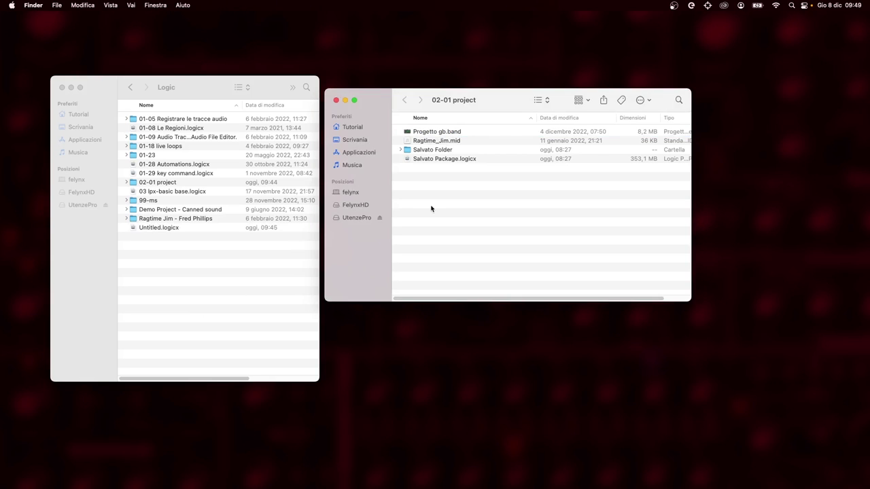
Switch to Logic Pro, open Progetto gb.band from the 02-01 project folder and save it as Progetto gb.logicx
key(super+Tab)
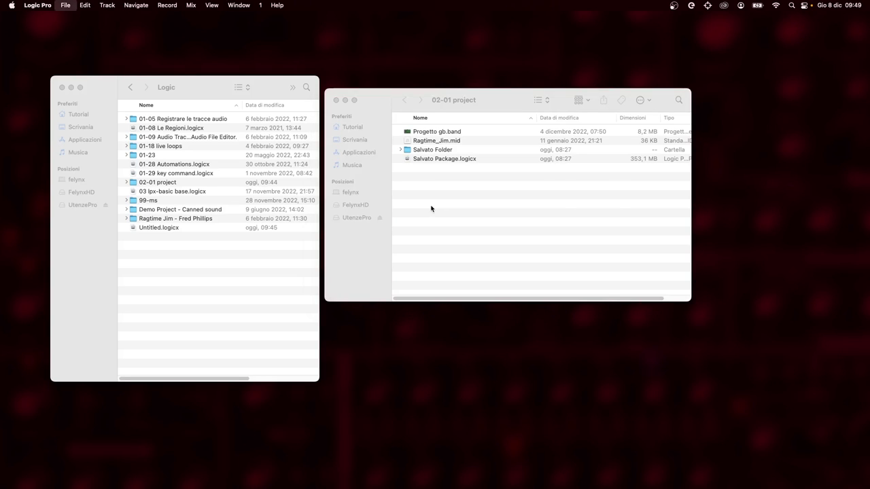
key(super+o)
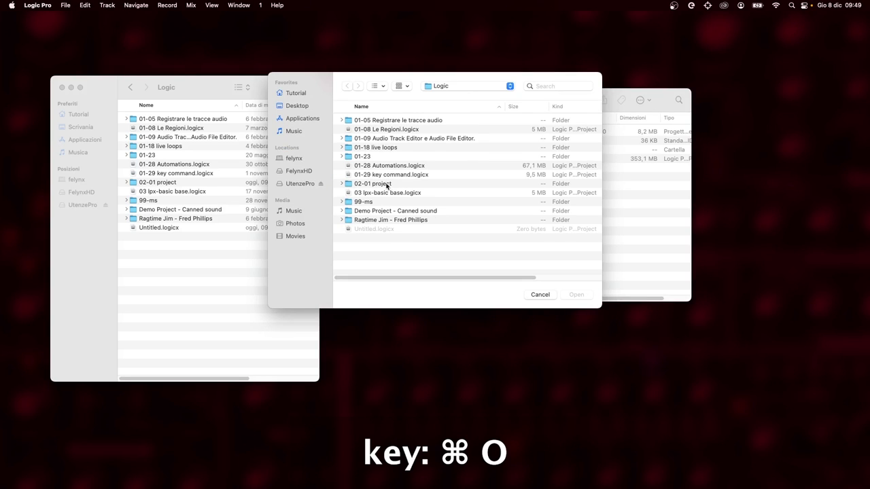
double_click(383, 183)
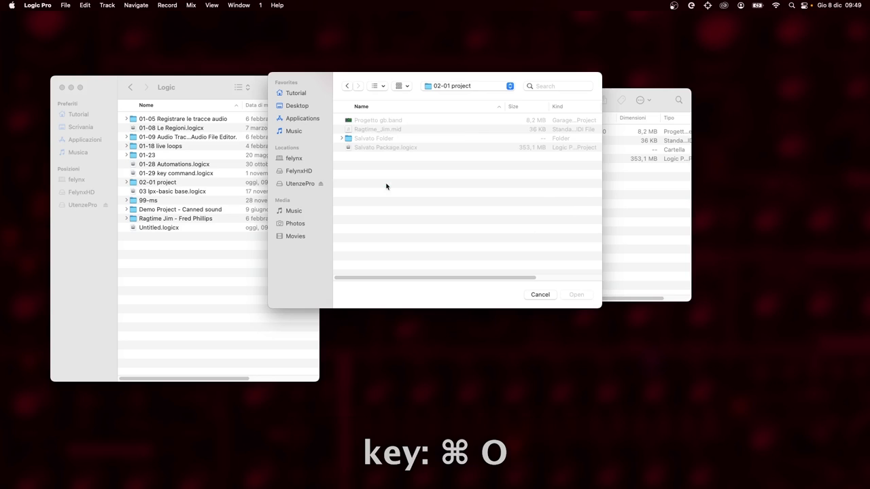
double_click(395, 124)
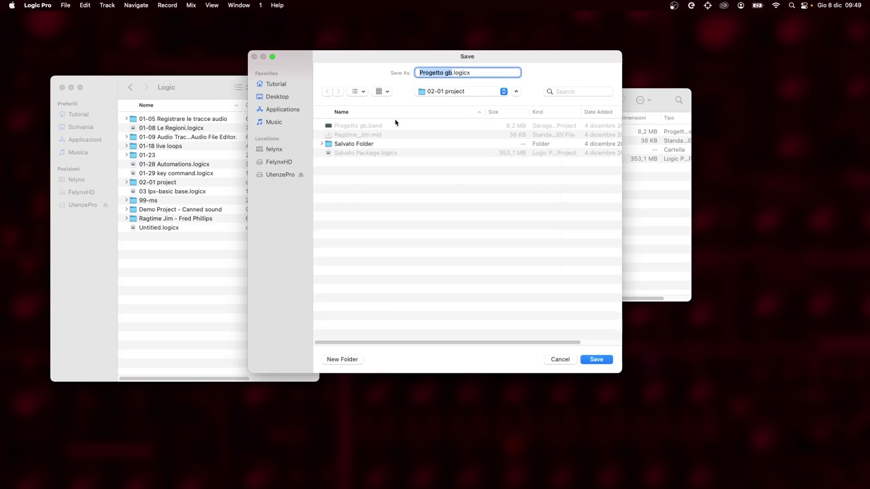
key(Return)
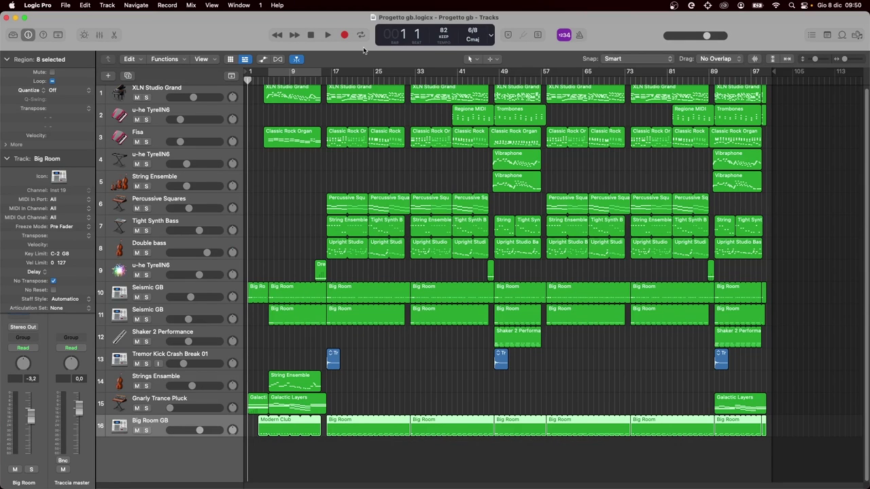
Open the MIDI file Ragtime_Jim.mid without closing the current project, and enlarge its new window to fill the screen
key(super+o)
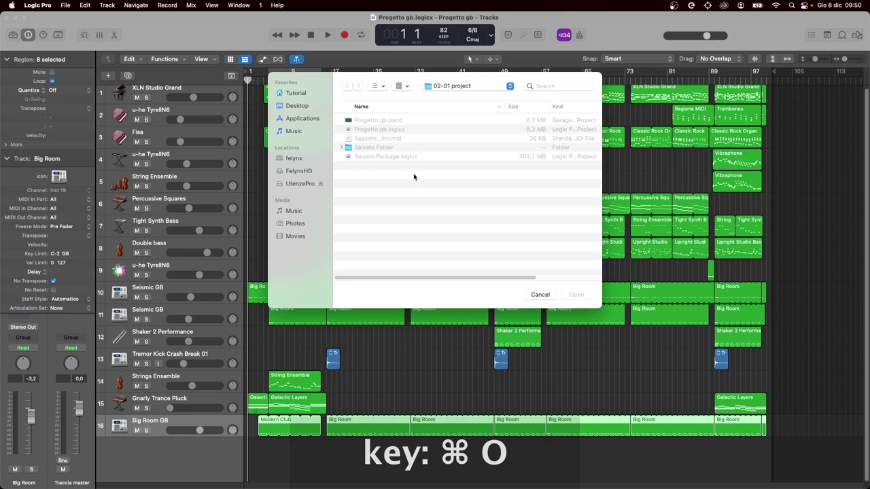
click(400, 139)
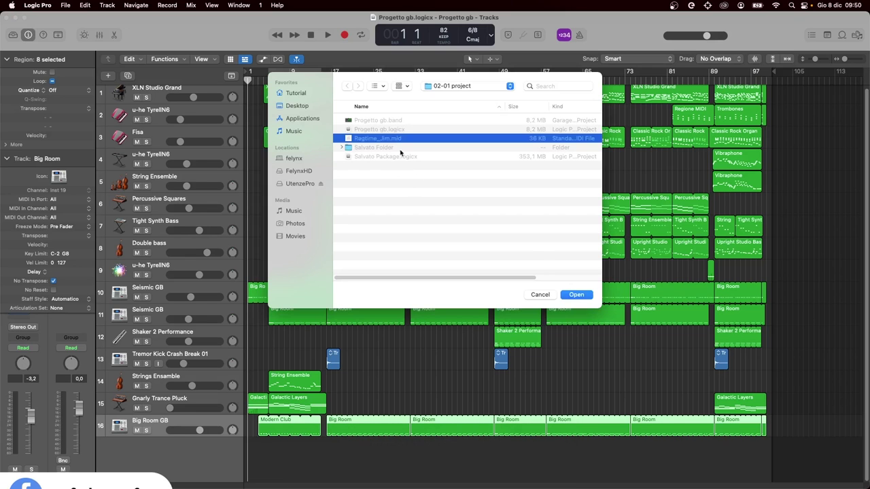
click(578, 295)
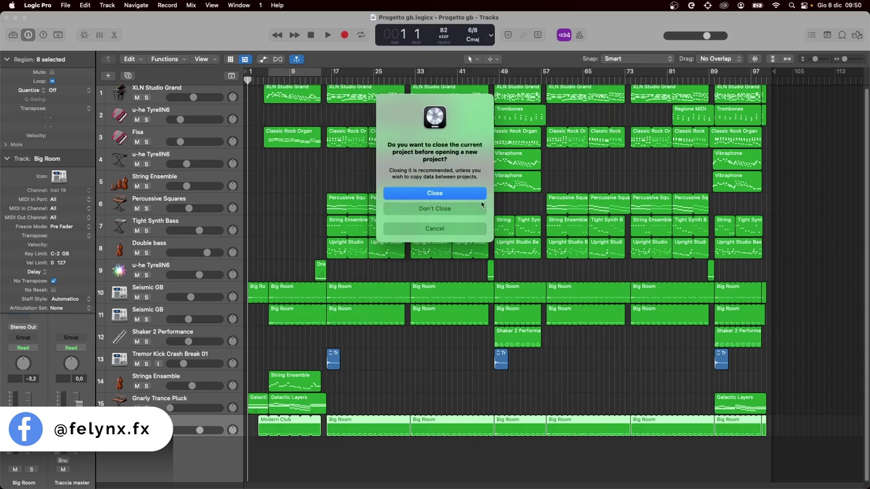
click(451, 211)
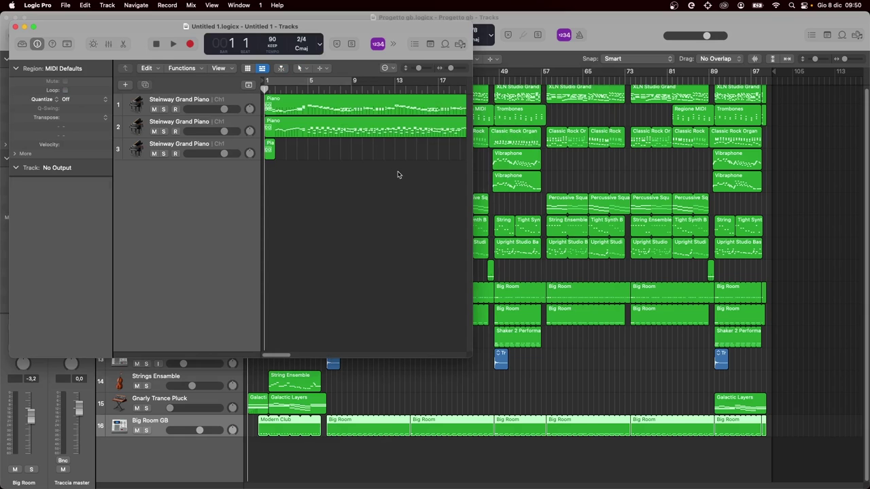
double_click(348, 30)
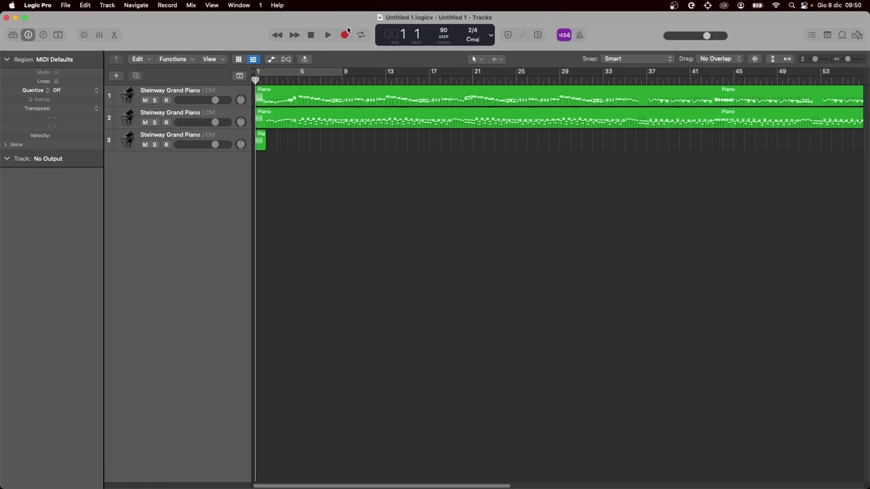
Switch to Finder to check the Logic folder's contents and its location inside the Music folder, and return to Logic Pro
key(super+Tab)
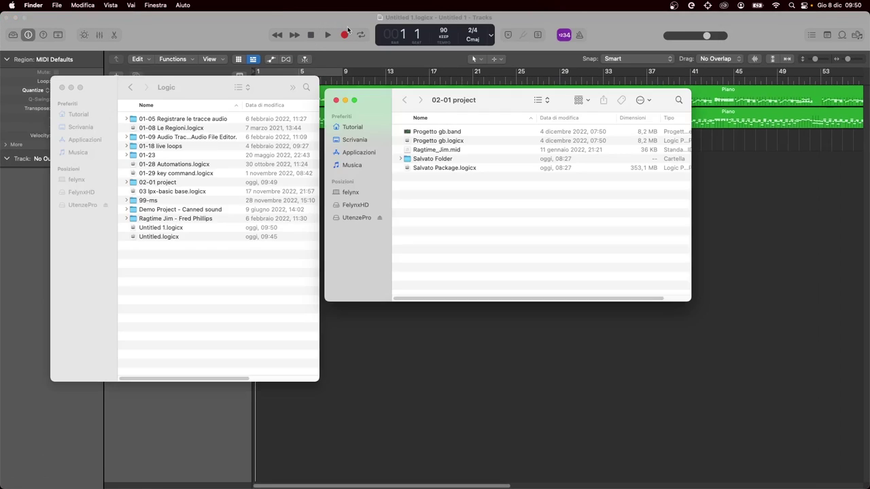
click(214, 265)
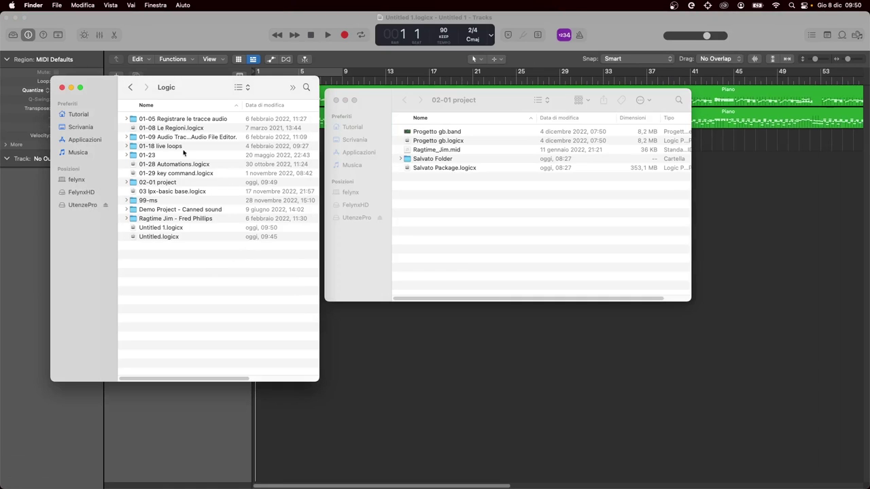
super+click(168, 87)
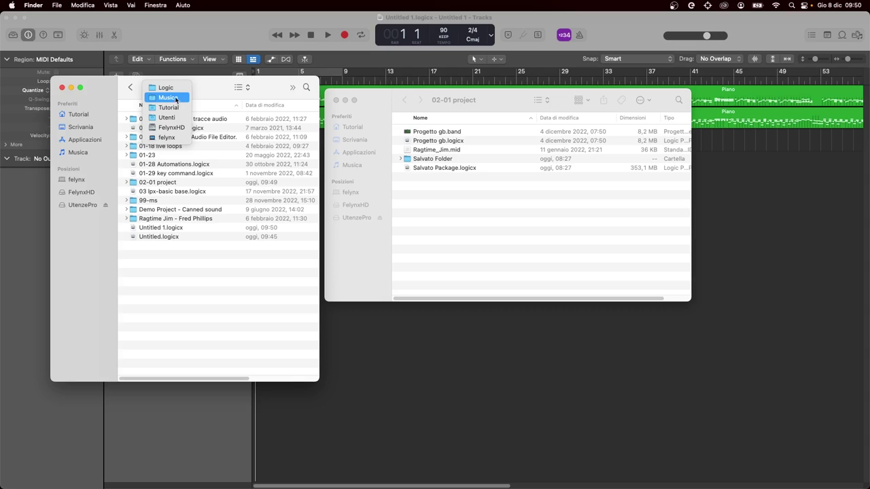
click(207, 91)
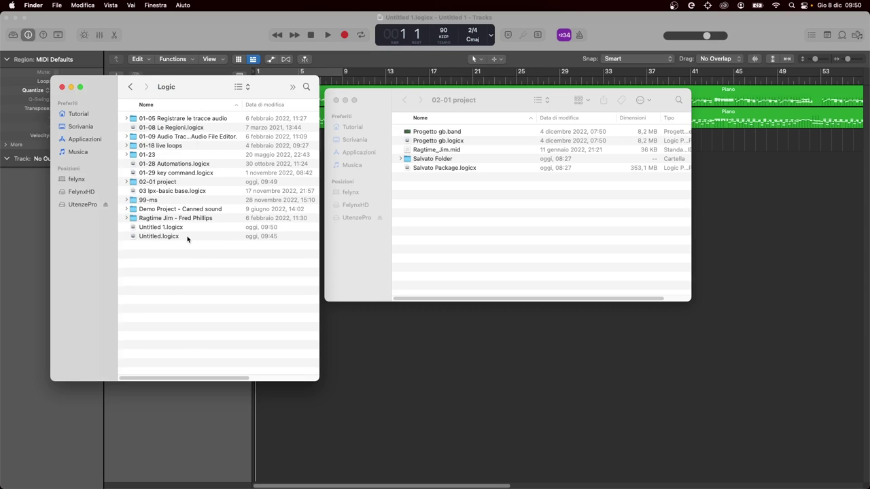
click(244, 36)
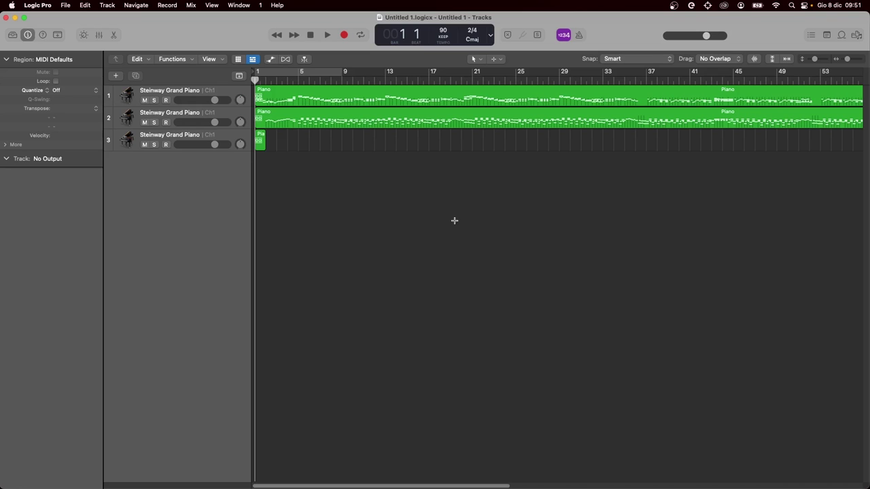
Open Salvato Package.logicx from the 02-01 project folder without closing the current project
key(super+o)
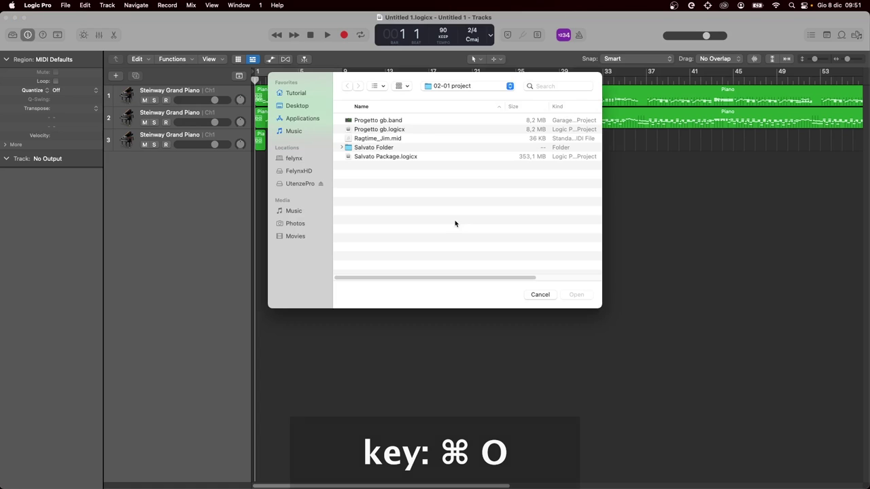
click(394, 157)
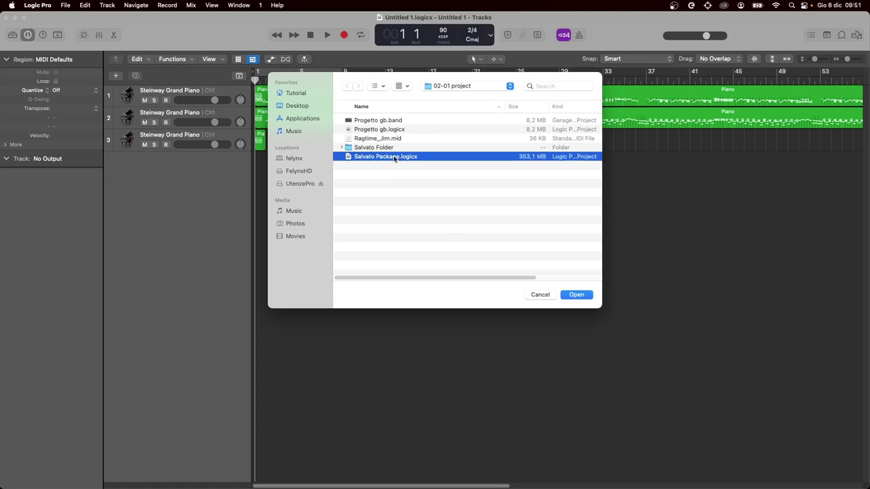
double_click(394, 157)
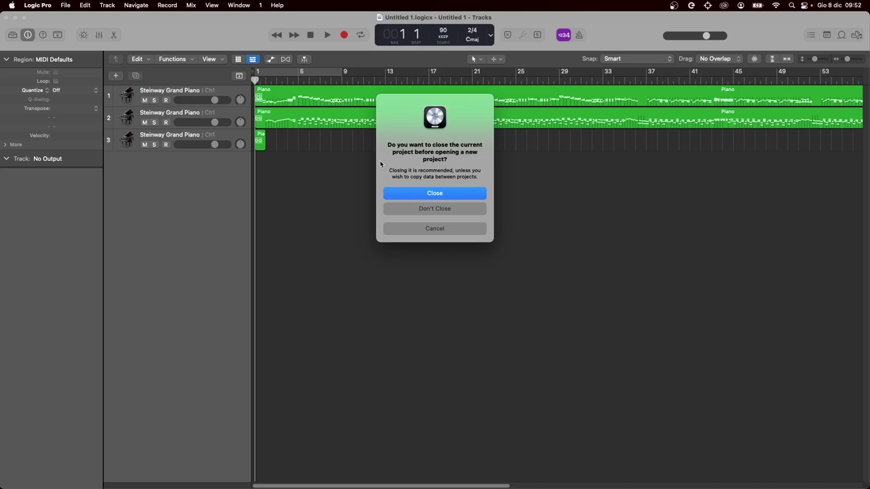
click(459, 211)
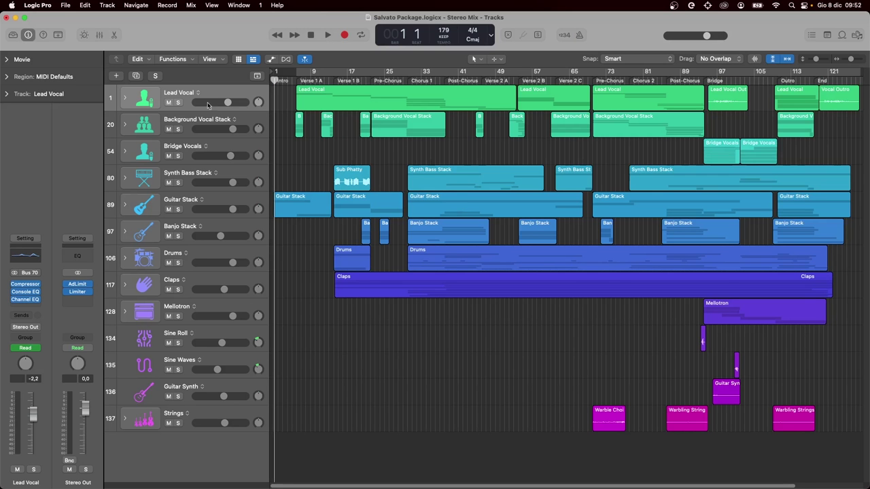
In the general project handling settings, turn the prompt about closing the current project off and back on, and close the settings
click(37, 6)
mouse_move(66, 34)
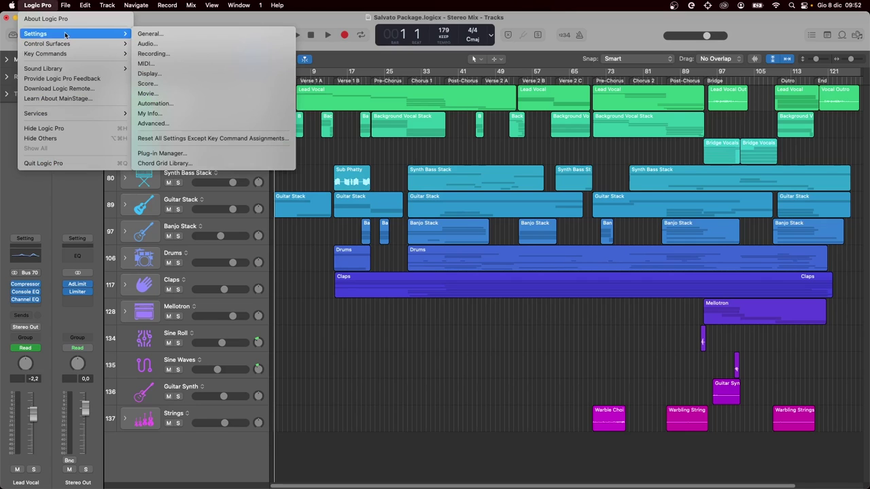
click(155, 35)
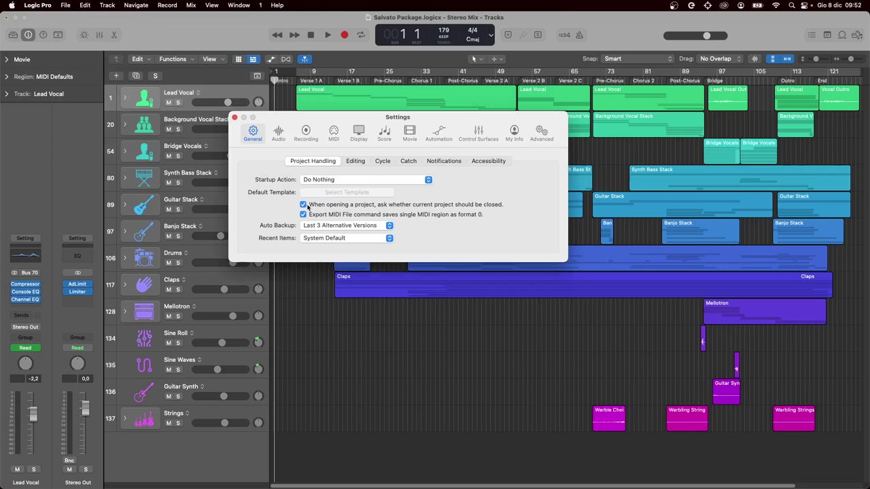
click(304, 205)
click(304, 205)
click(235, 118)
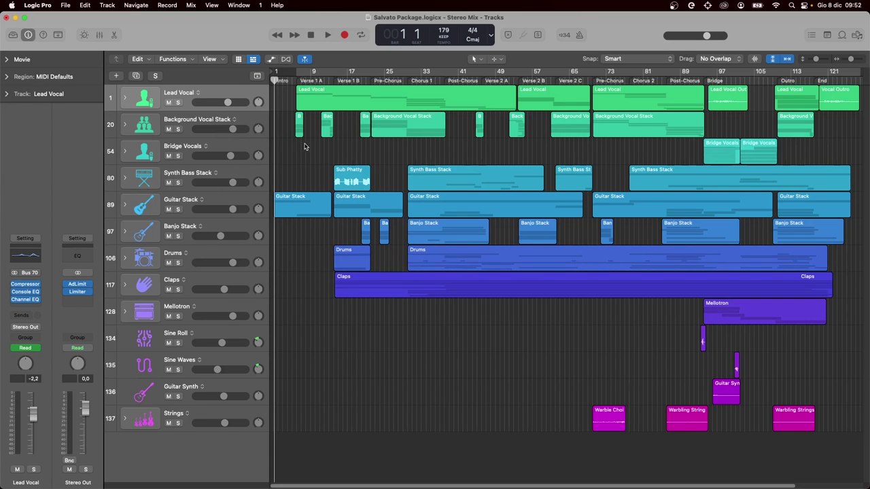
Switch among the open project windows Untitled 1, Salvato Package and Progetto gb, ending on Salvato Package
click(242, 6)
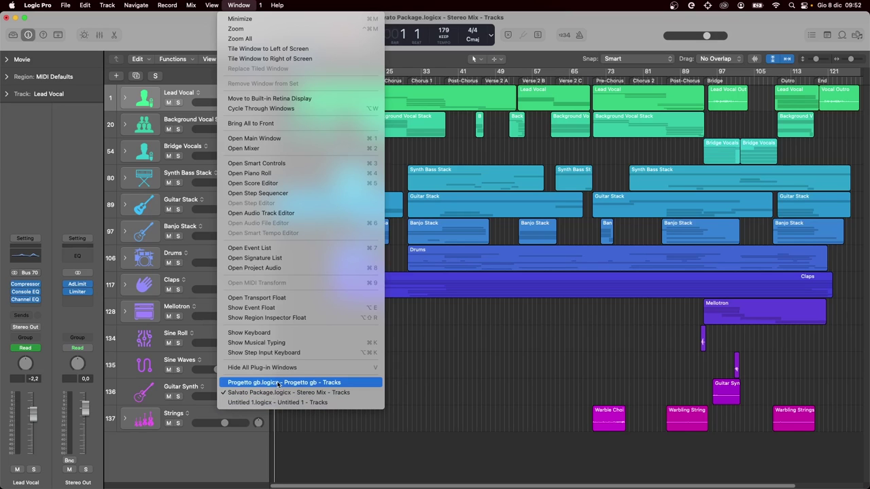
click(323, 403)
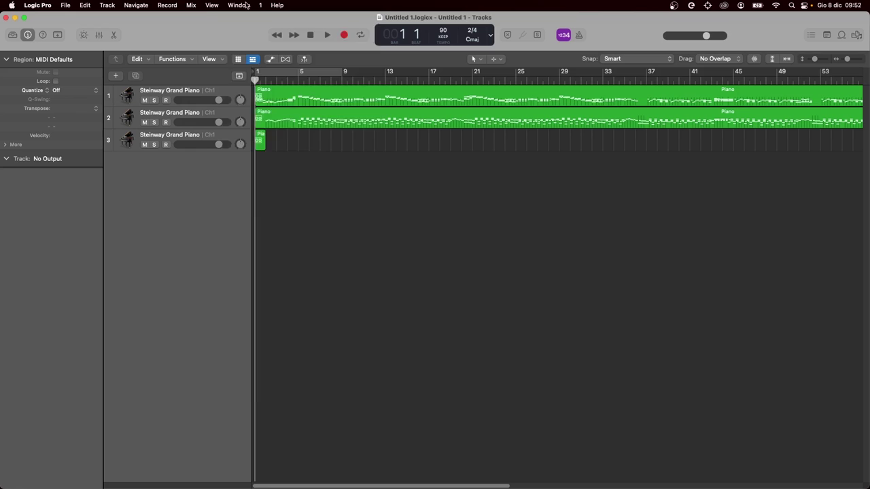
click(246, 5)
click(274, 384)
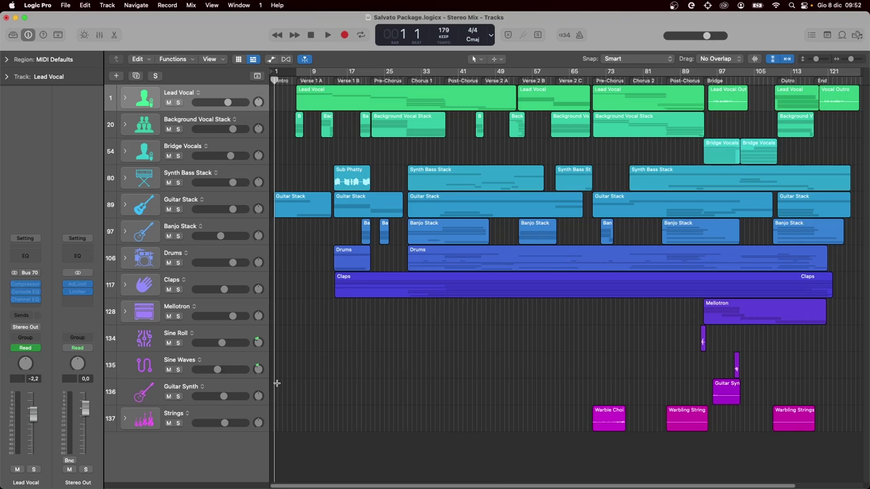
click(239, 6)
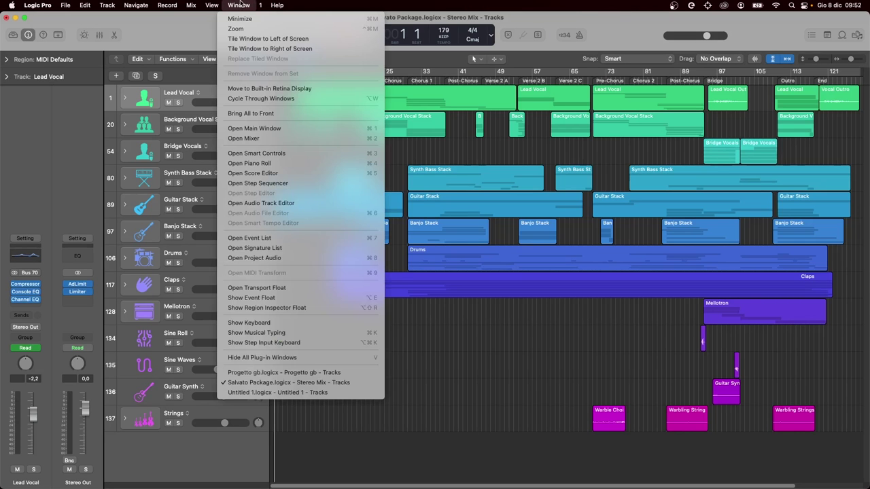
click(269, 373)
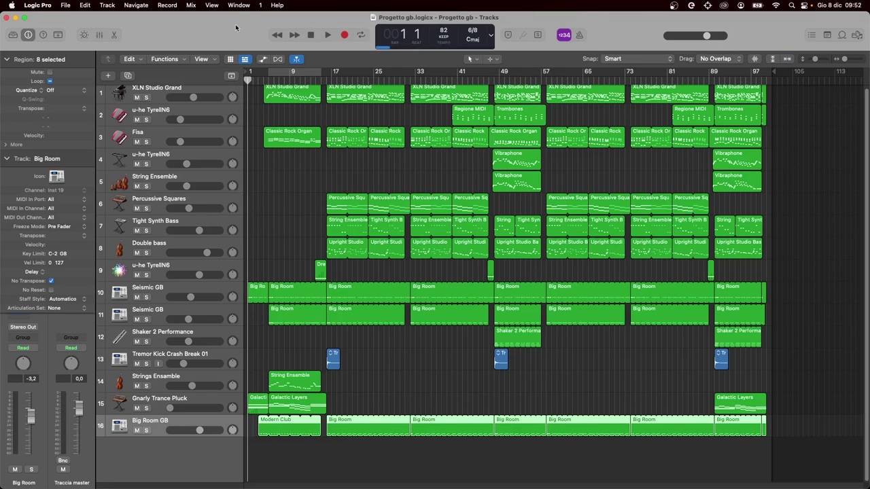
click(238, 6)
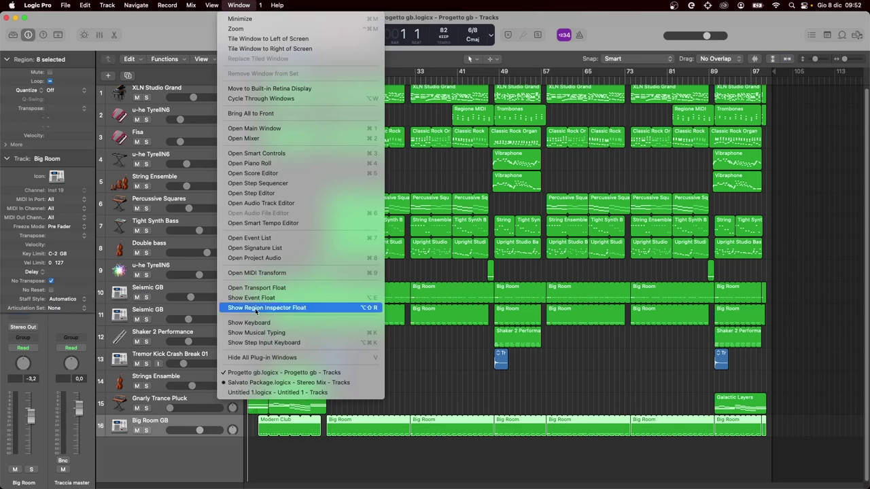
click(271, 385)
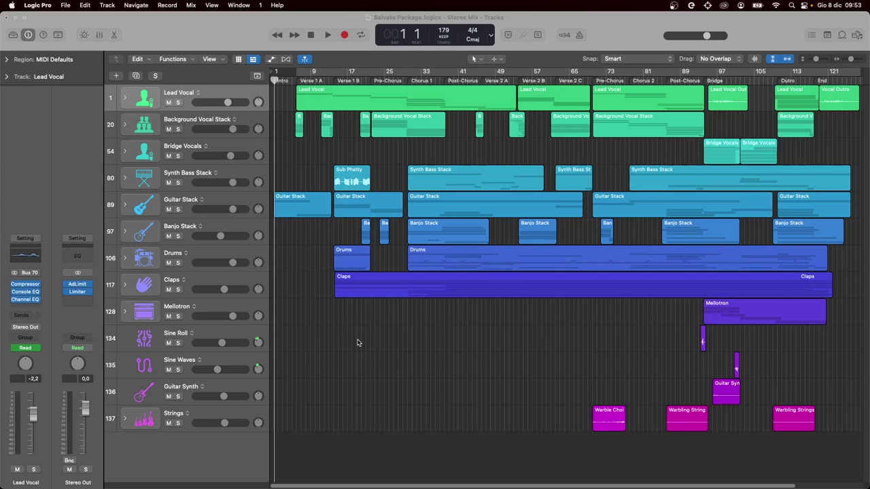
click(334, 339)
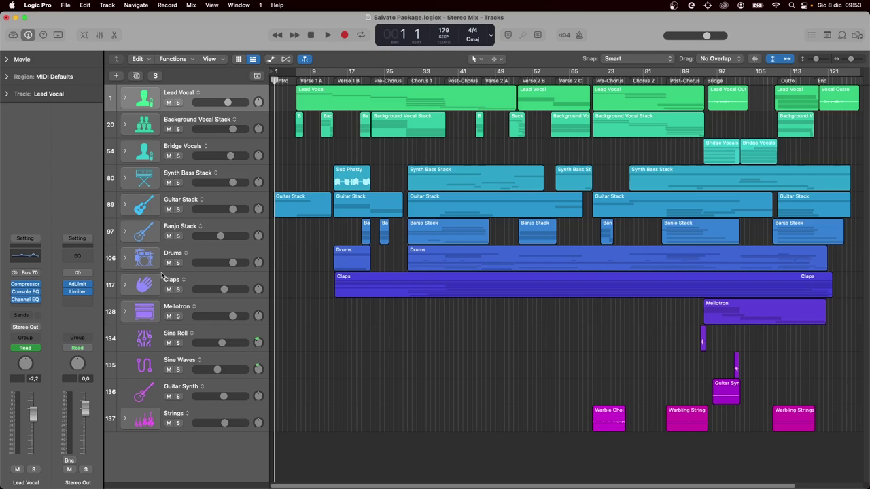
Add the On/Off control to the track headers through the track header components
right_click(225, 334)
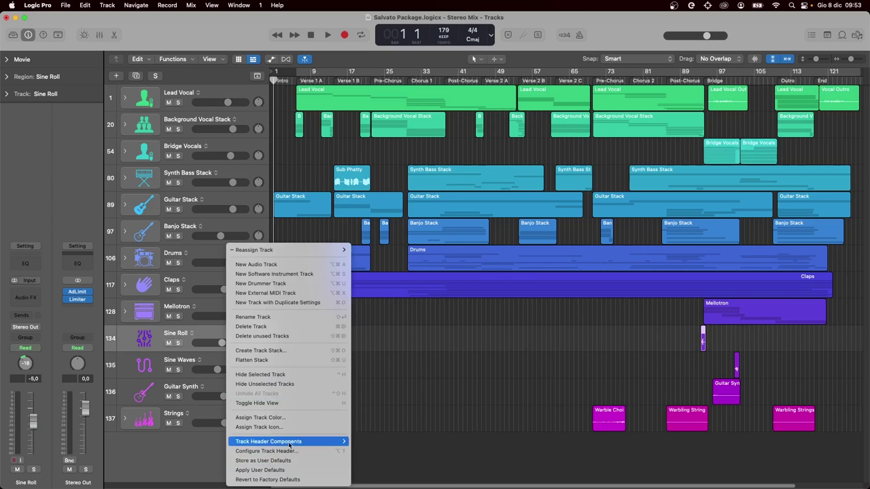
mouse_move(289, 443)
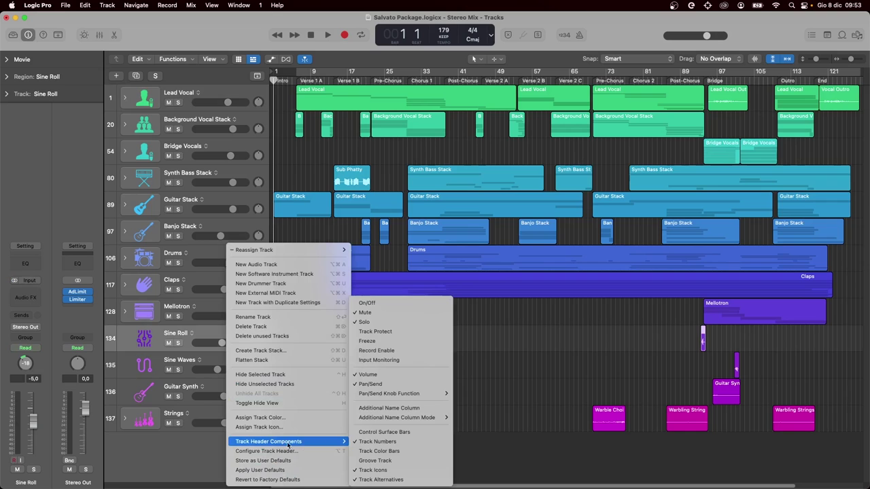
click(379, 305)
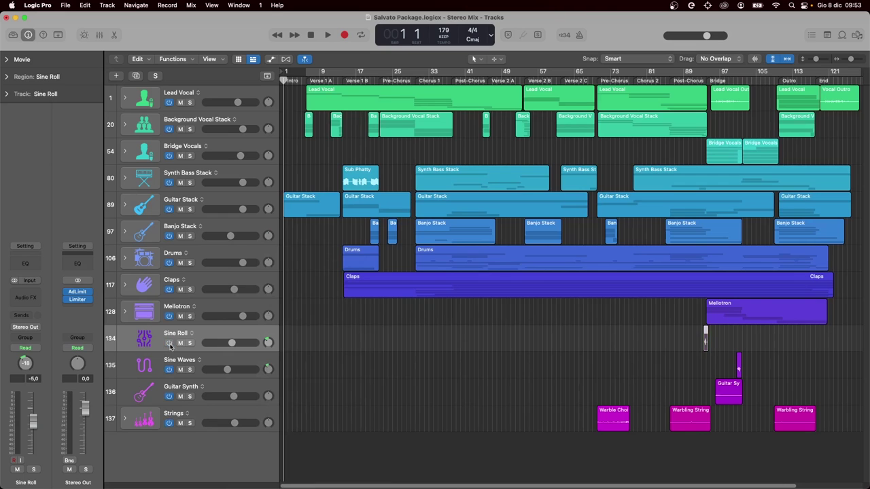
Switch off the Mellotron and Claps tracks with their On/Off controls
click(170, 317)
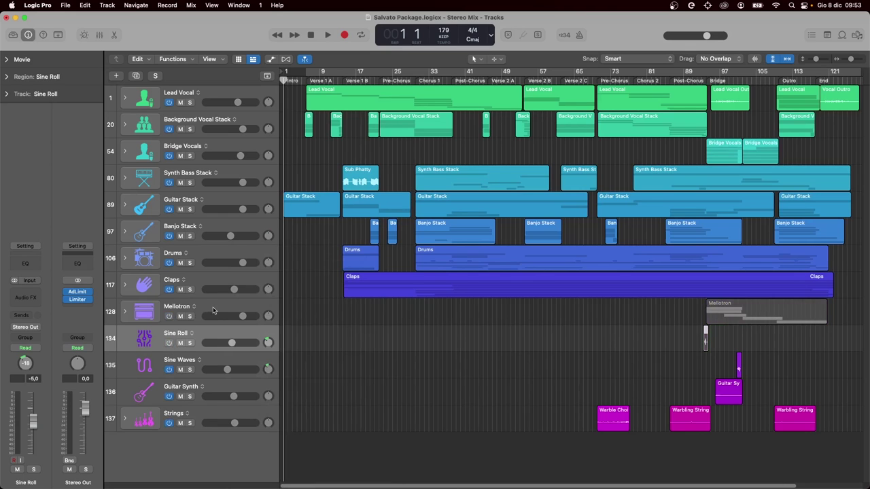
click(214, 310)
click(208, 286)
click(168, 290)
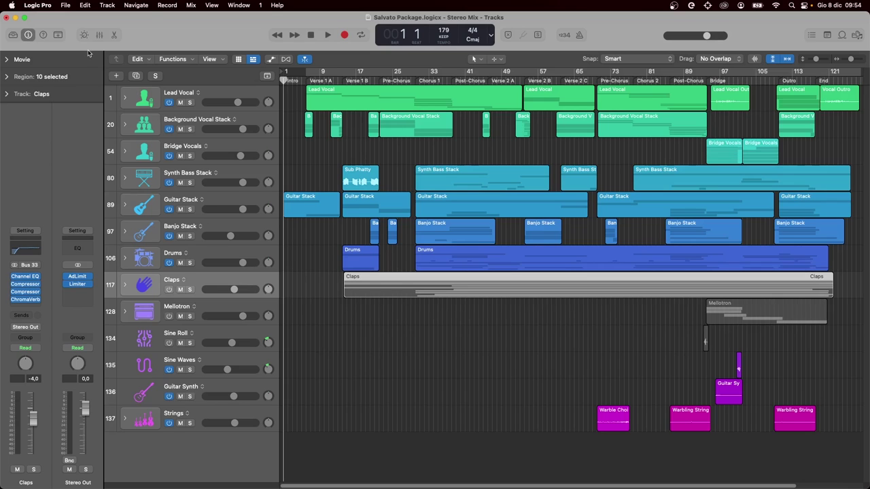
Check the option to only load plug-ins needed for project playback in the general project settings, and close the settings
click(65, 6)
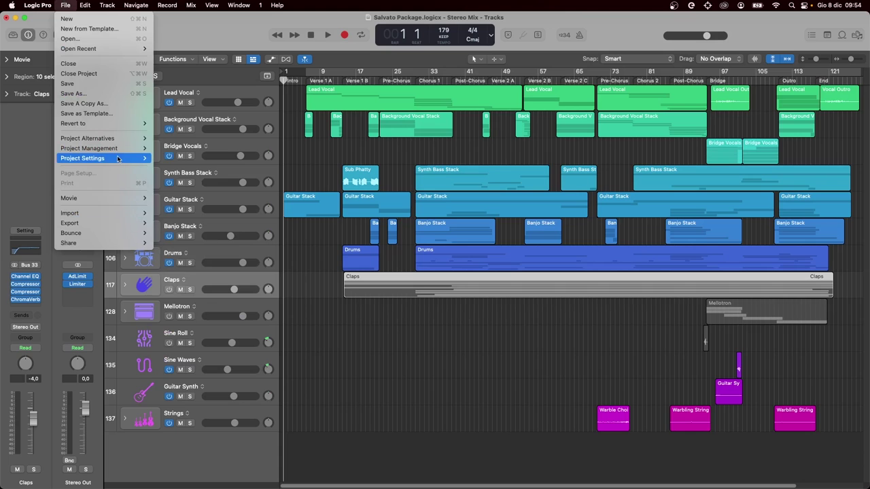
mouse_move(122, 159)
click(179, 158)
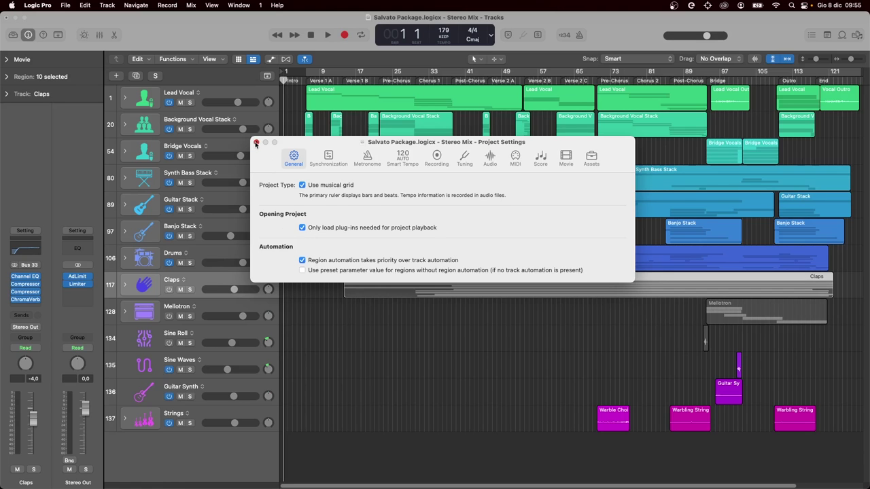
click(255, 143)
Close the remaining open project windows
click(417, 210)
key(super+w)
key(super+w)
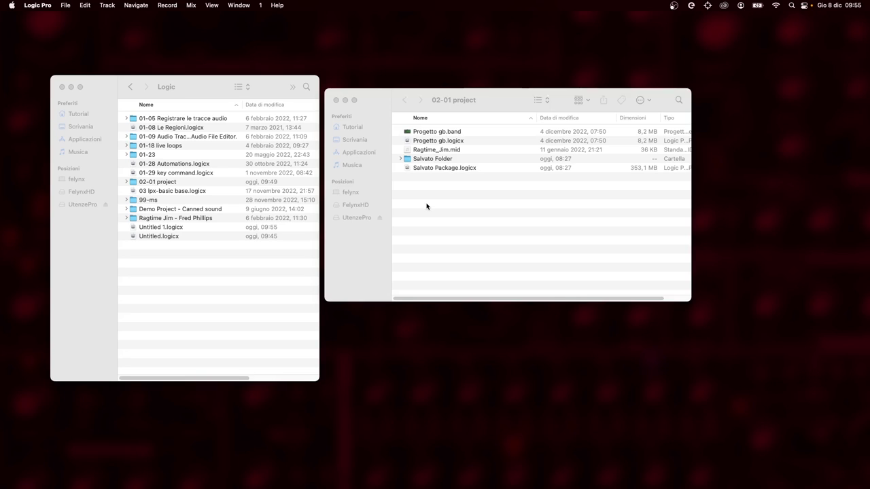
Open the project chooser, look through Live Loops, Starter Grids and Project Templates, and return to the New Project choices
key(super+n)
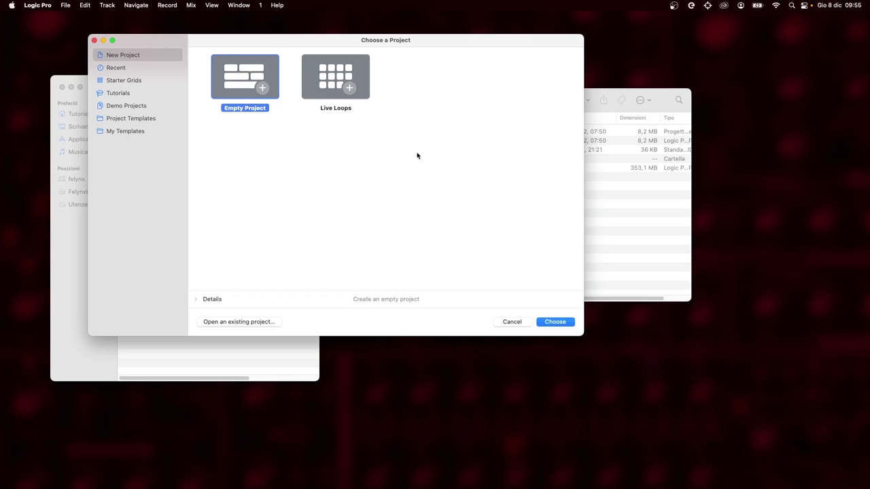
click(331, 79)
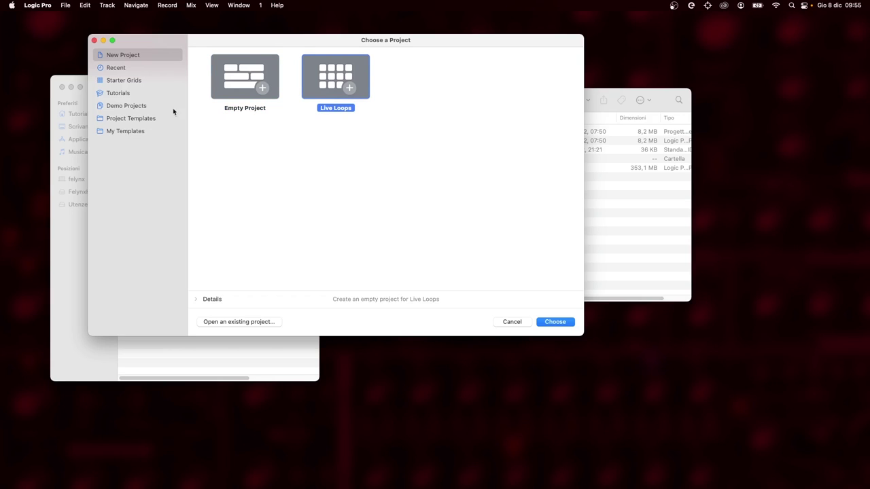
click(134, 82)
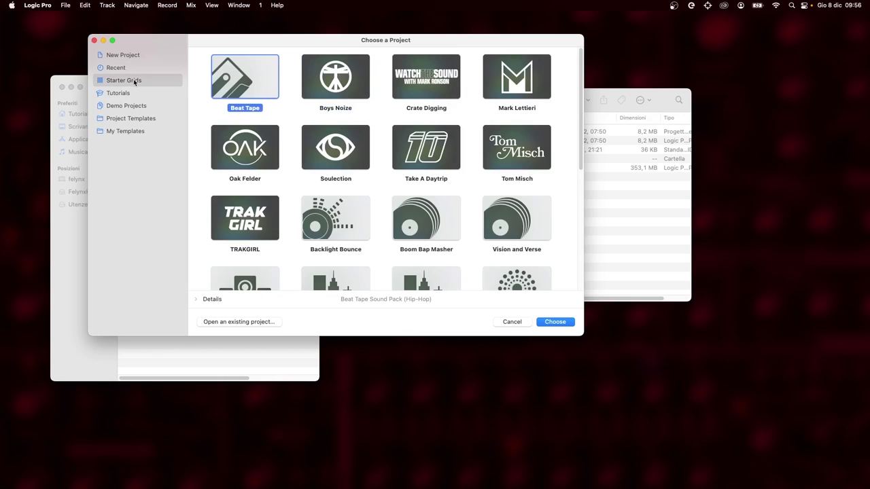
click(143, 122)
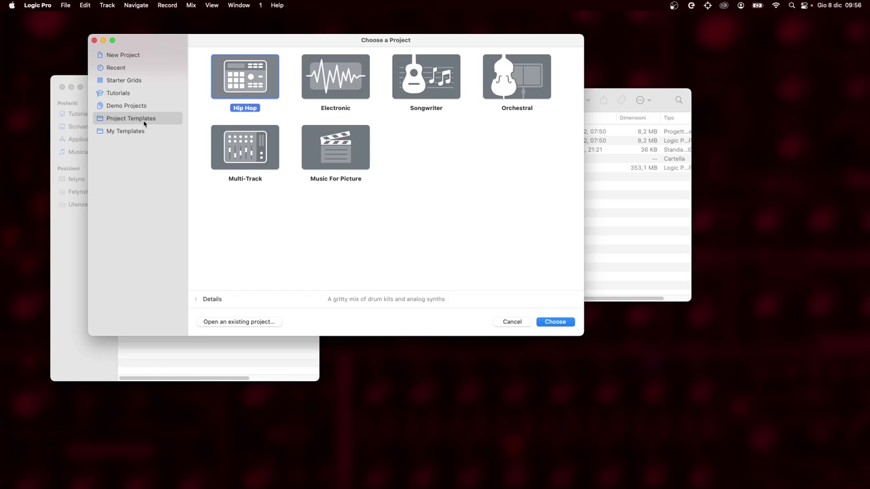
click(133, 58)
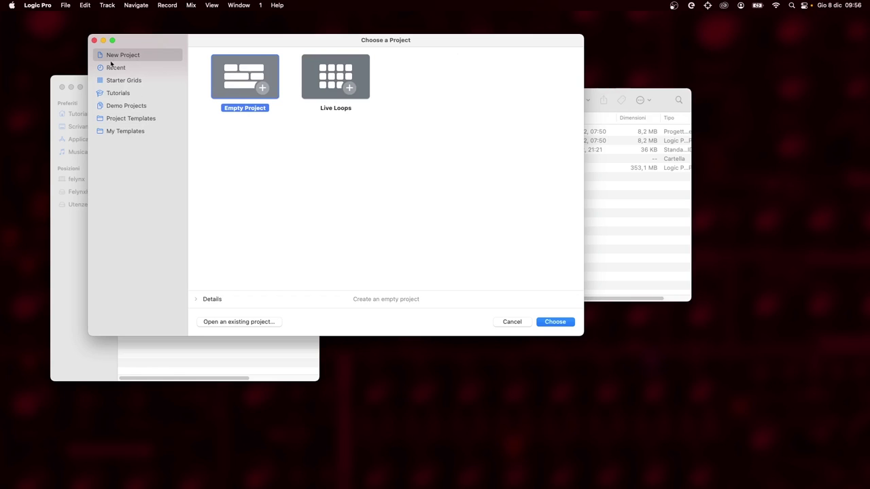
Reposition the project chooser, expand the Empty Project details, and turn Use musical grid off and back on
drag(427, 40, 543, 36)
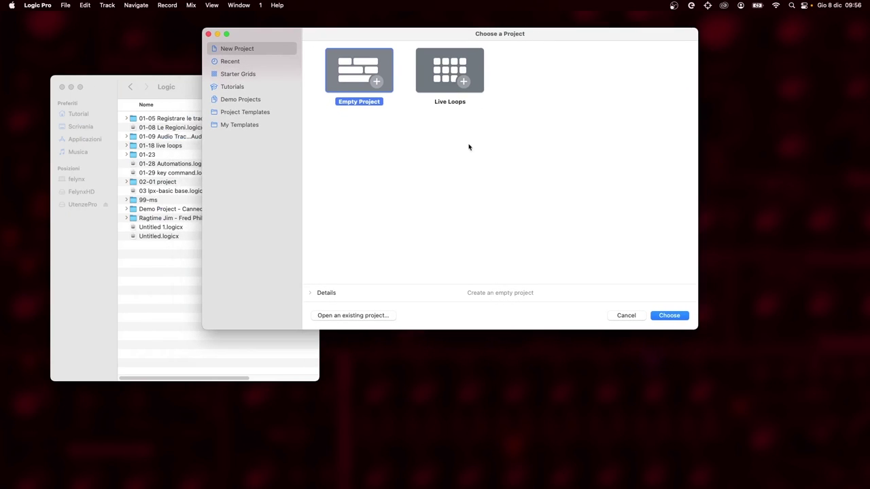
click(312, 293)
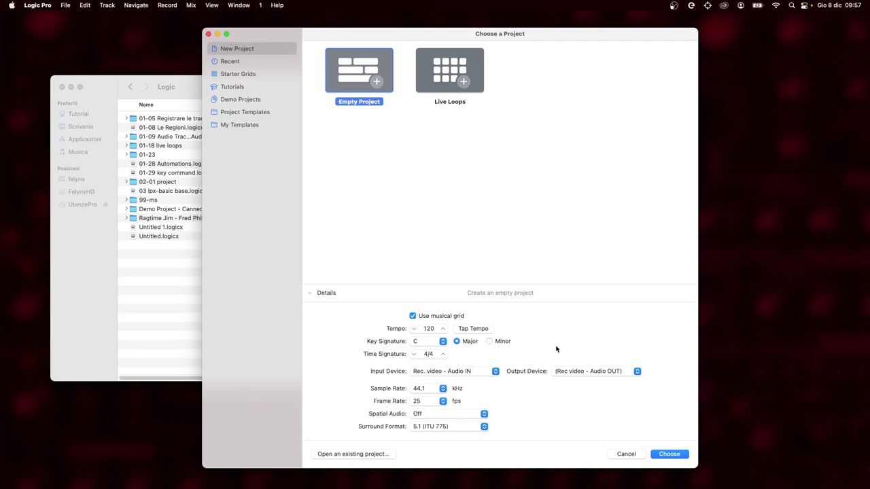
click(412, 316)
click(412, 316)
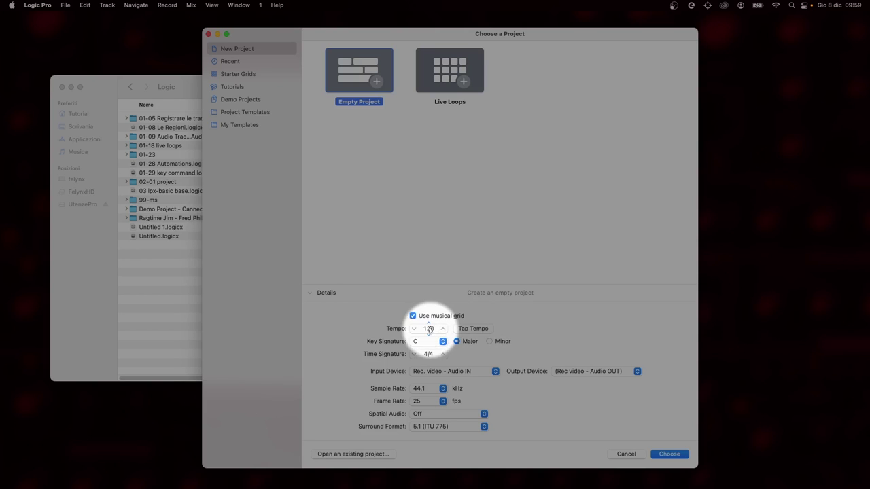
Tap in a tempo of 87 and create the empty project with one software instrument track on an empty channel strip
click(474, 329)
click(474, 329)
click(474, 329)
click(473, 329)
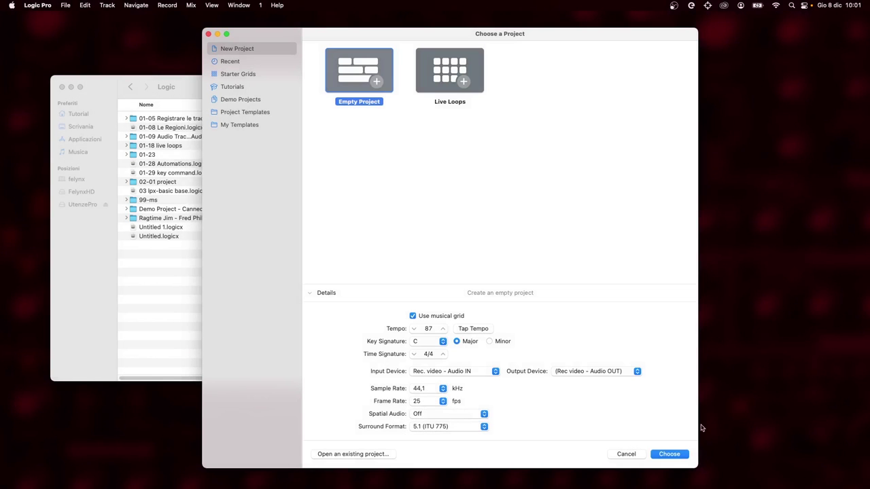
click(670, 454)
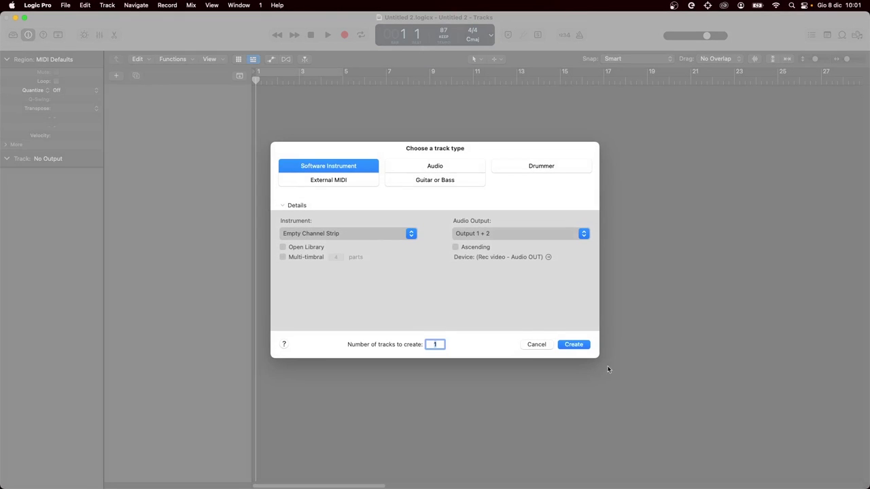
click(573, 345)
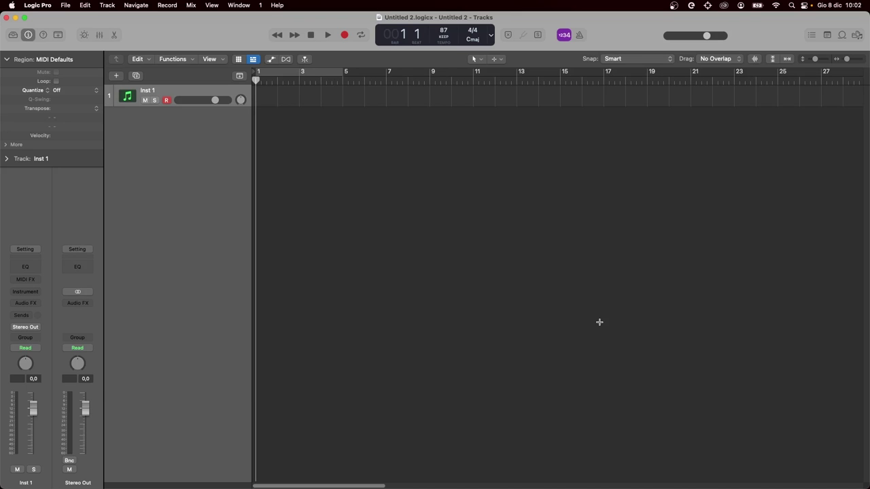
Switch to Finder, locate Untitled 2.logicx in the Logic folder, and open it to return to Logic Pro
key(super+Tab)
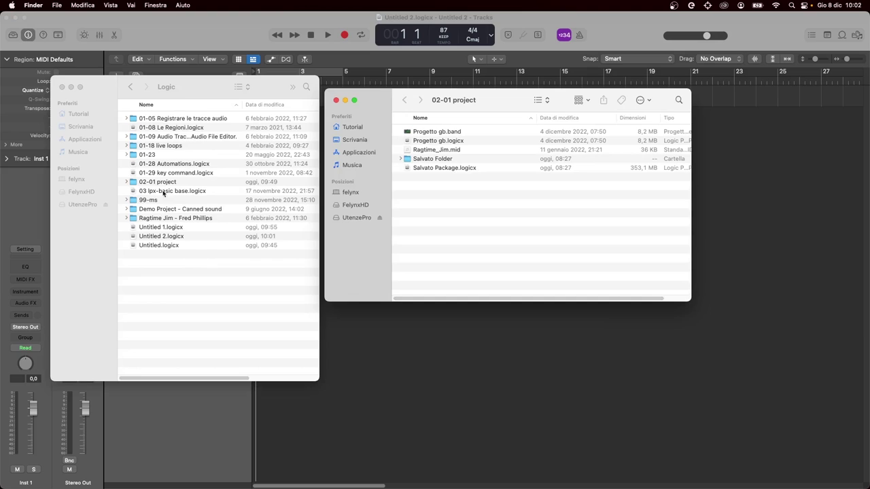
click(170, 266)
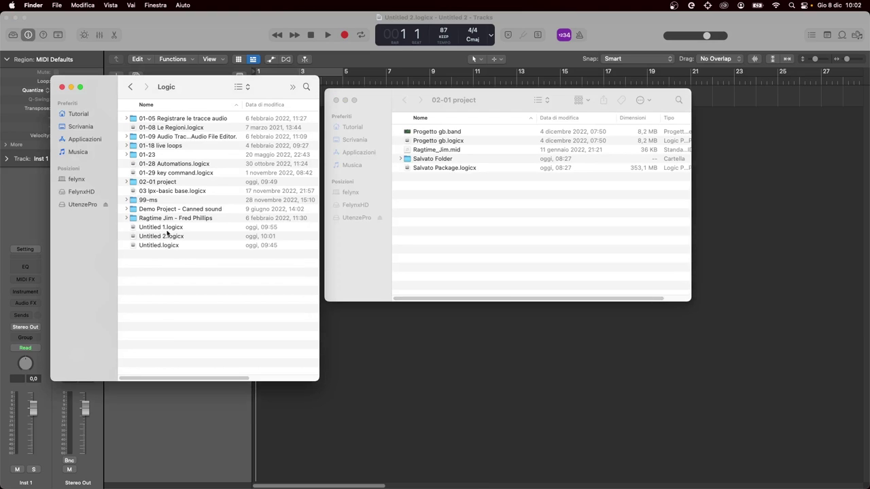
double_click(201, 236)
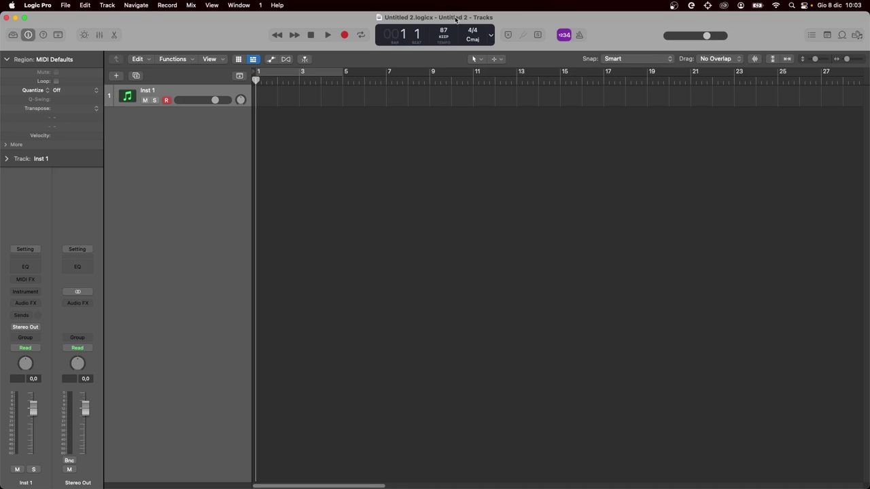
Check the Enable Complete Features option in the advanced application settings, and close the settings
click(42, 5)
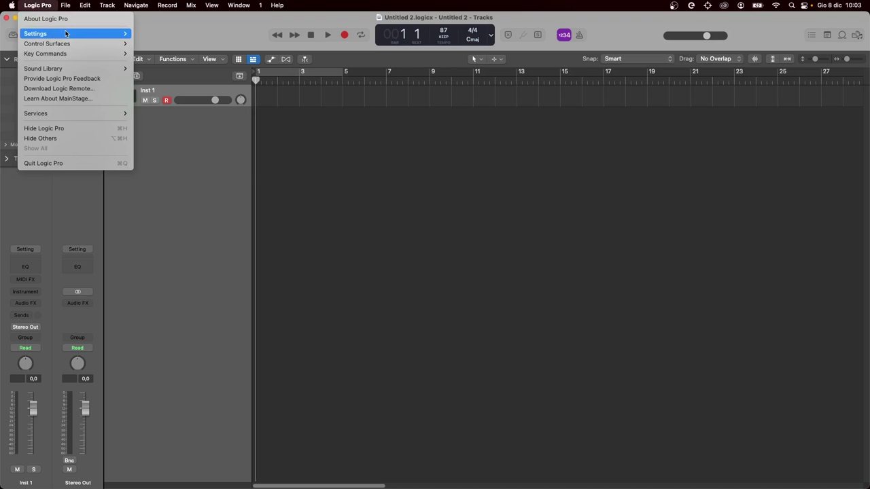
mouse_move(65, 34)
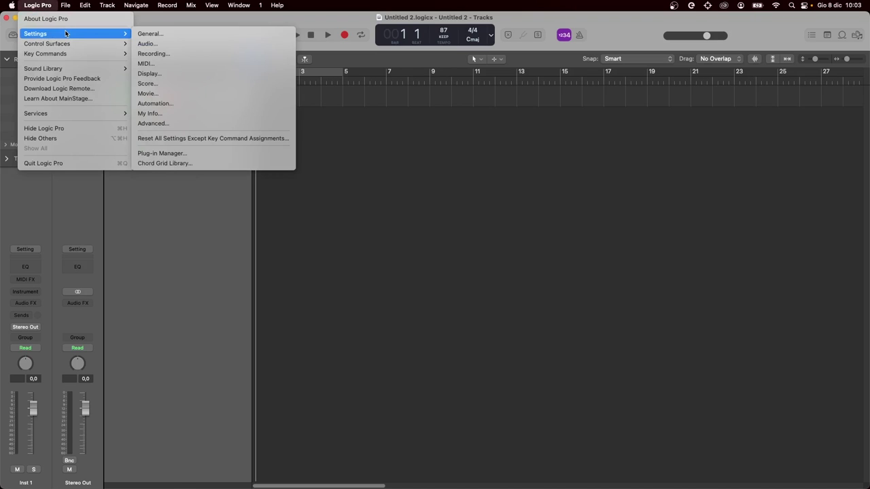
click(154, 124)
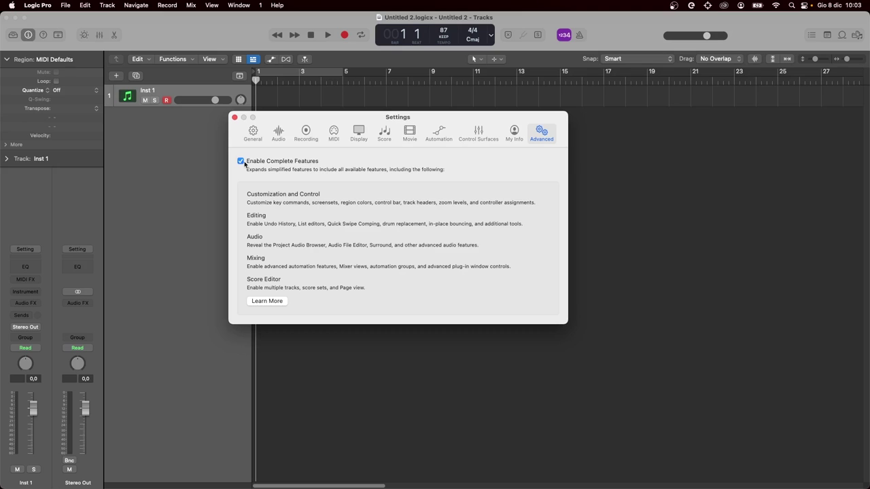
click(234, 117)
Start saving the project in the 02-01 project folder, organized as a package, and cancel the save
key(super+s)
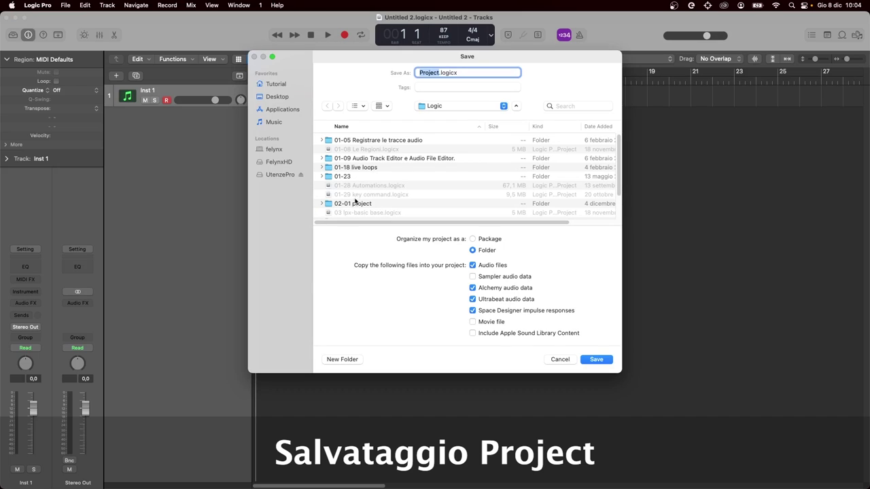
double_click(356, 203)
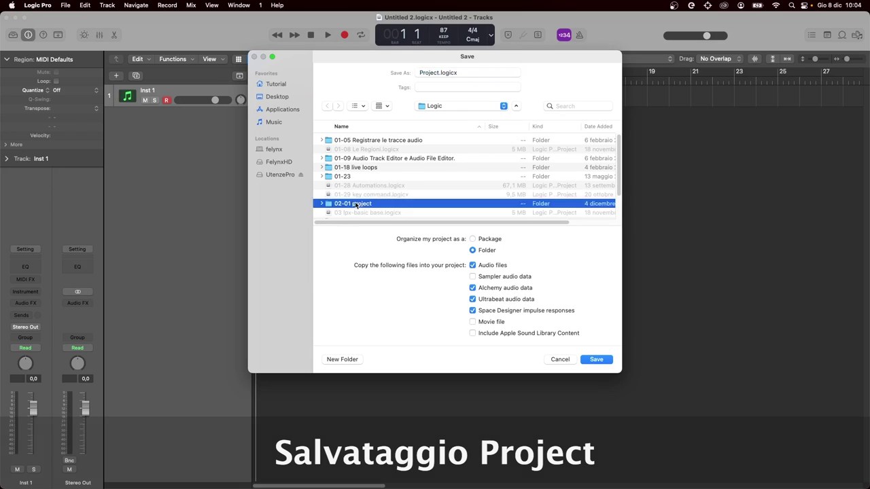
click(490, 240)
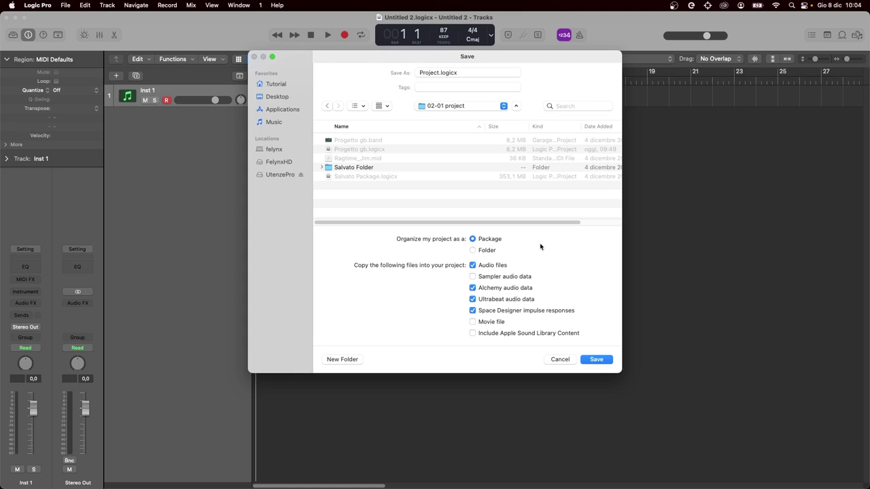
click(565, 358)
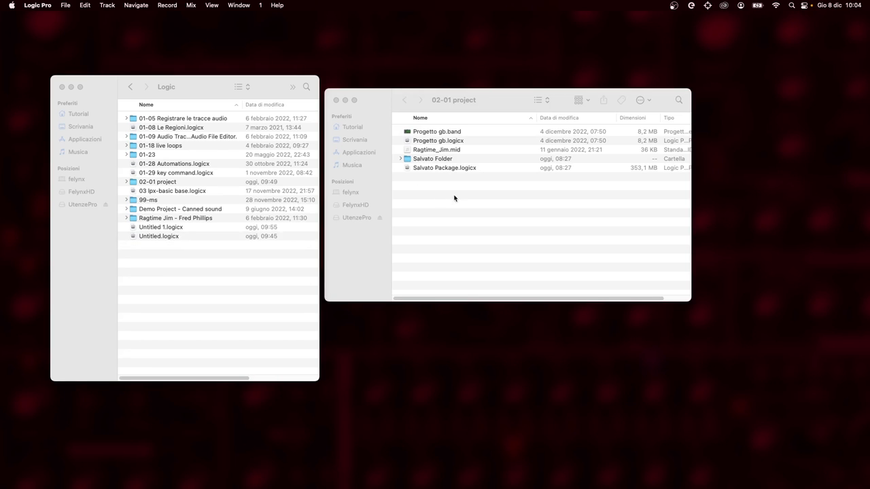
Switch to Finder and compare Salvato Package.logicx with the contents of Salvato Folder and its Audio Files subfolder
click(469, 191)
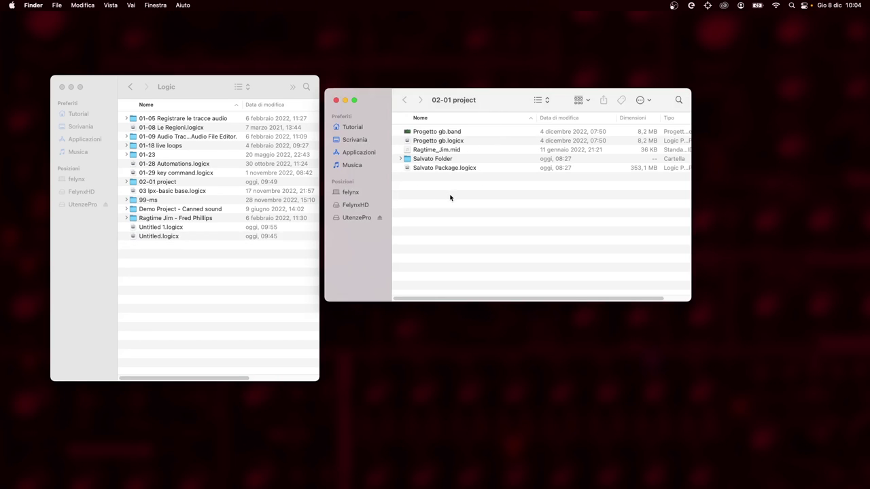
click(502, 169)
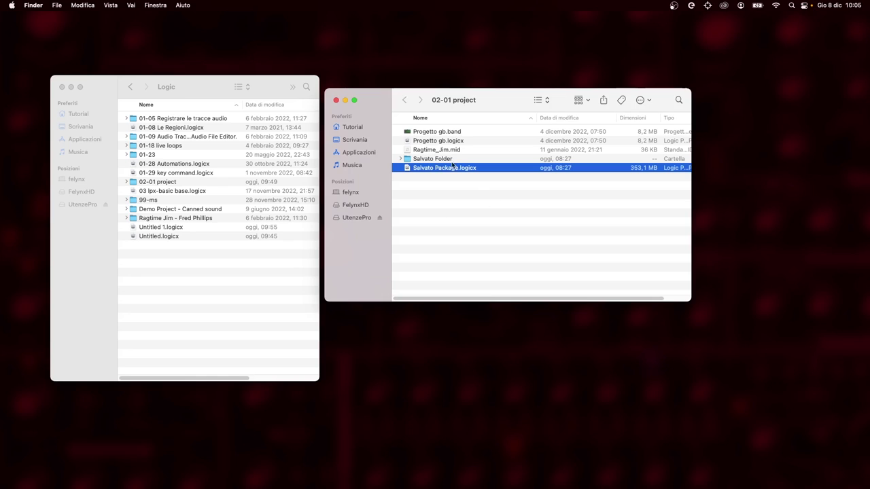
click(421, 161)
click(400, 159)
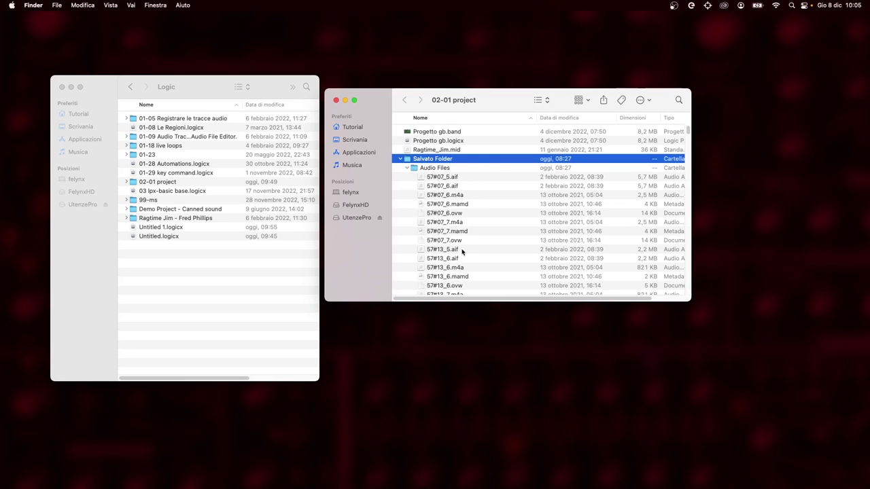
click(409, 170)
click(399, 159)
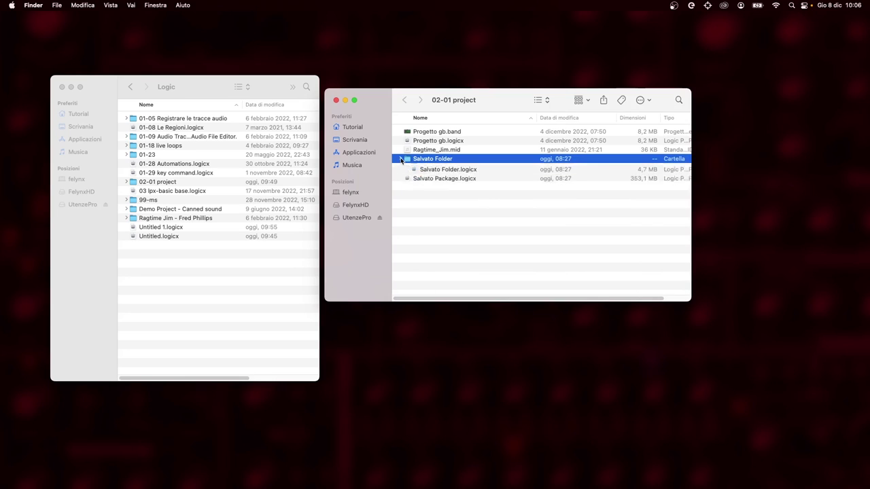
click(448, 197)
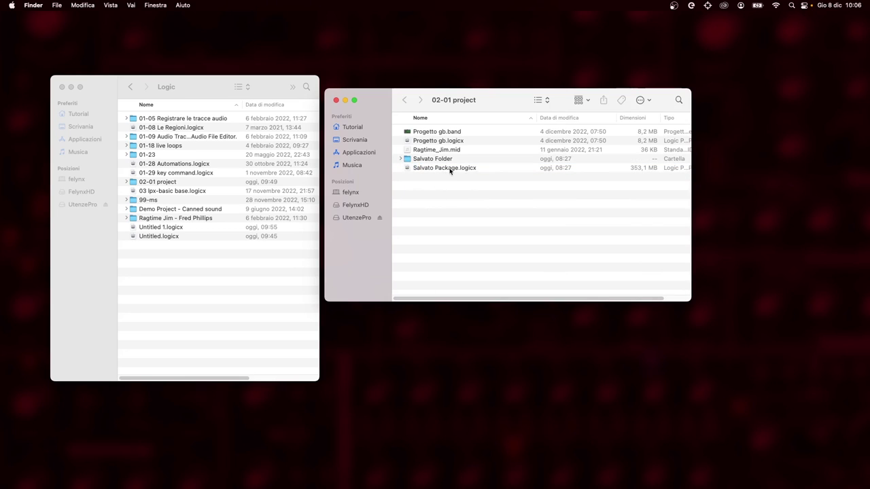
click(450, 170)
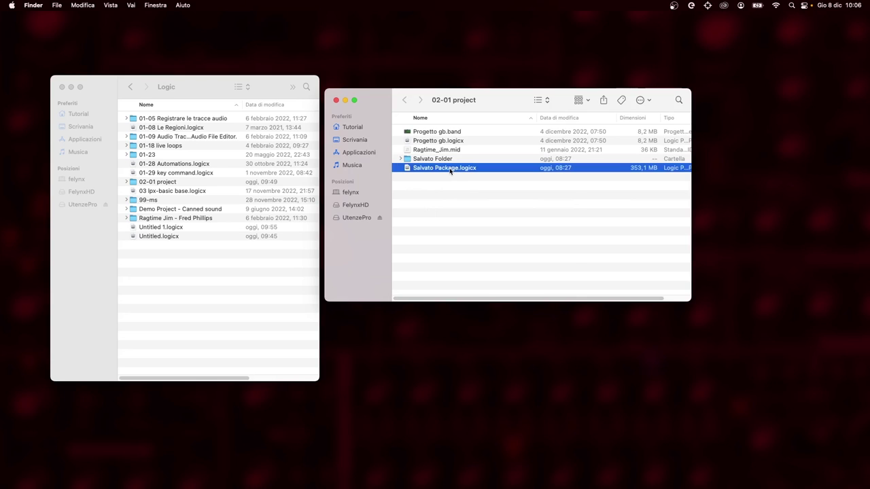
Show the package contents of Salvato Package.logicx, inspect its Media and Audio Files folders, and return to the 02-01 project folder
right_click(450, 171)
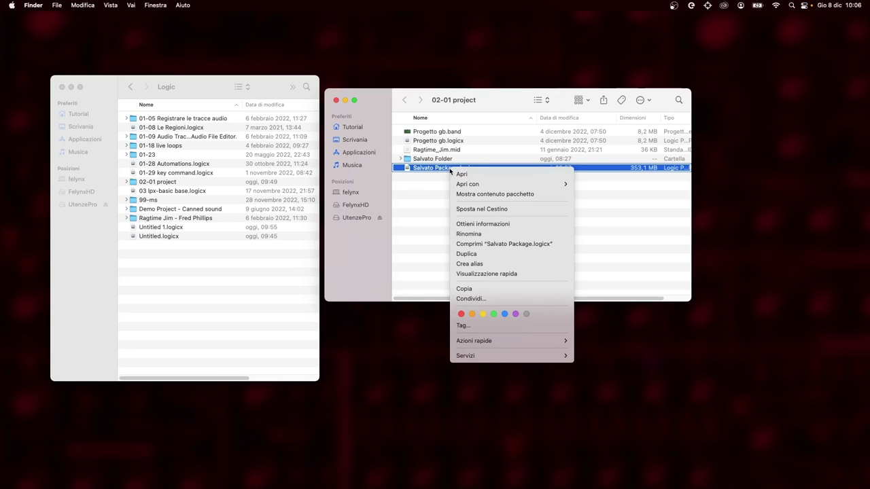
click(475, 197)
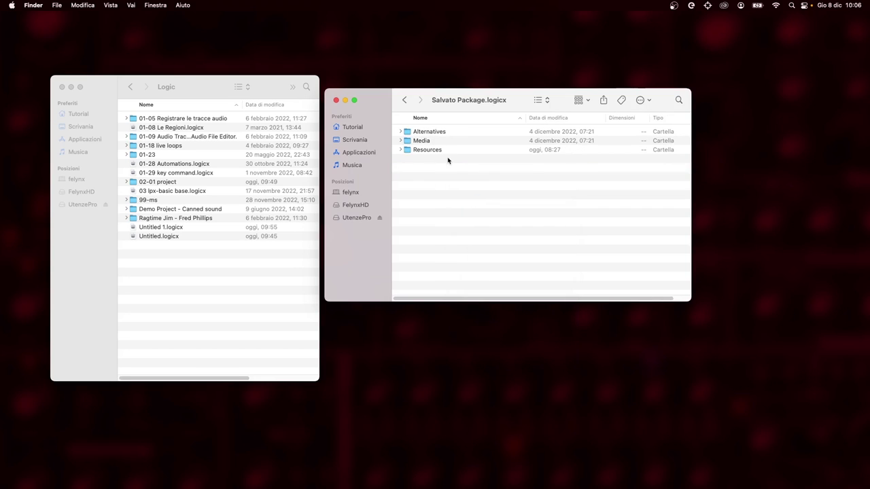
click(401, 140)
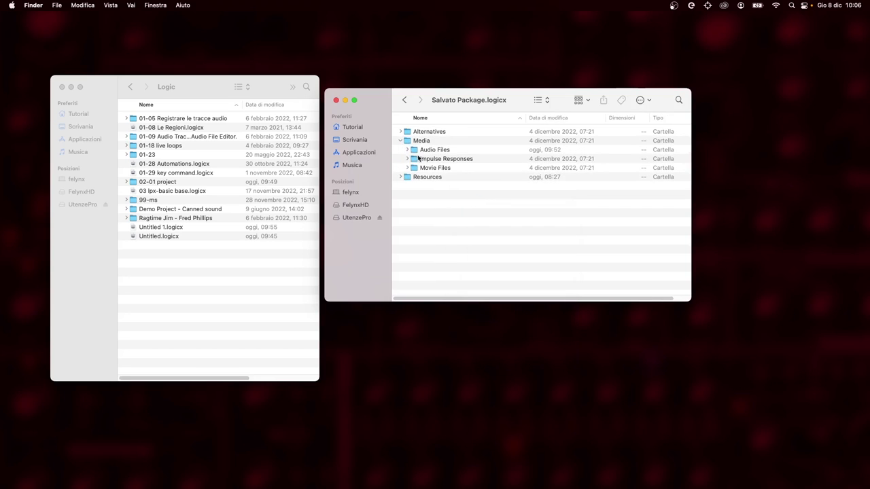
click(408, 150)
click(409, 150)
click(401, 141)
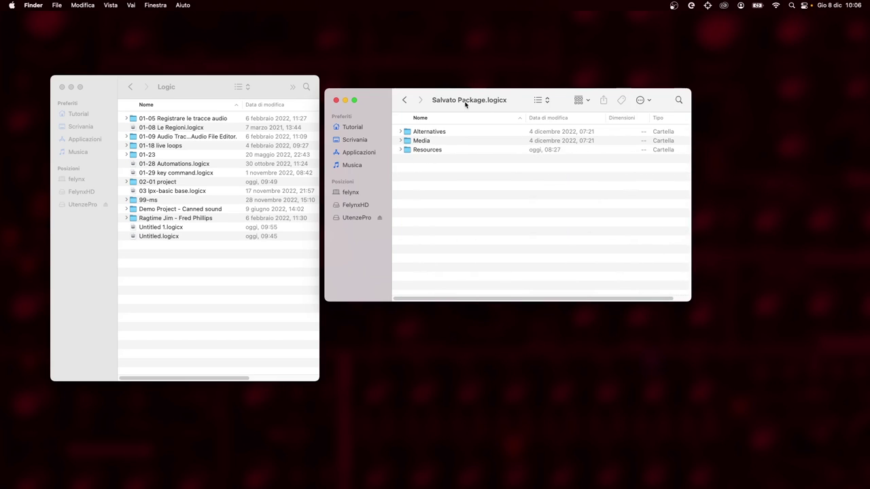
super+click(465, 102)
click(463, 116)
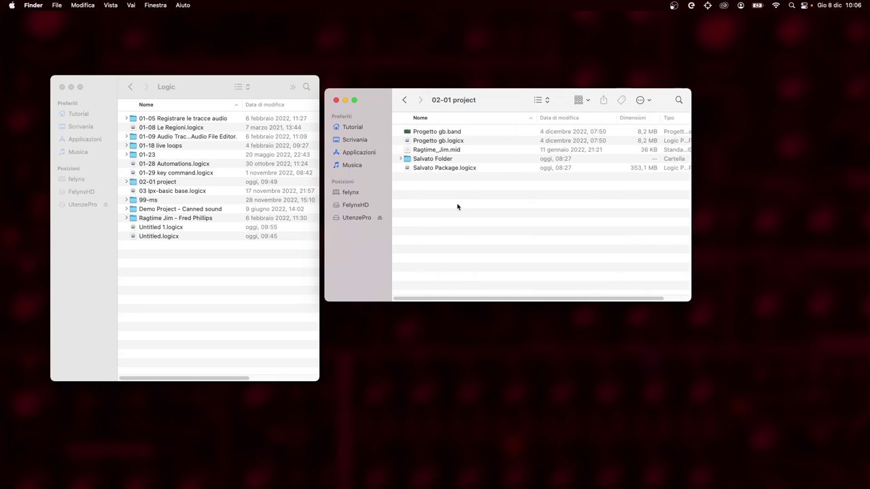
Expand Salvato Folder to examine its subfolders and Salvato Folder.logicx, collapse it, and select Salvato Package.logicx for comparison
click(462, 161)
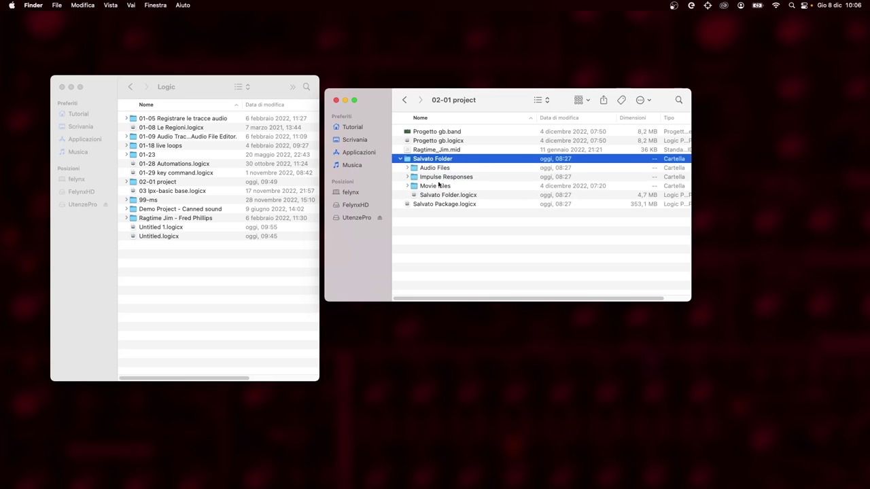
click(457, 196)
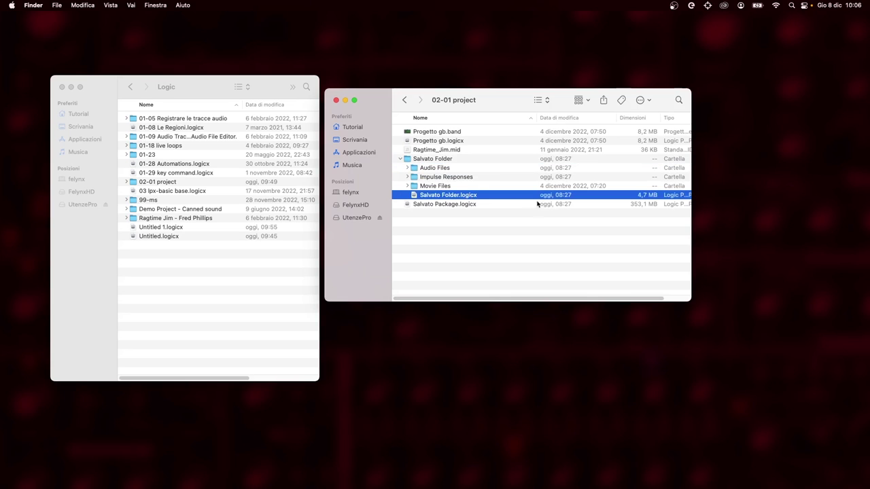
click(401, 160)
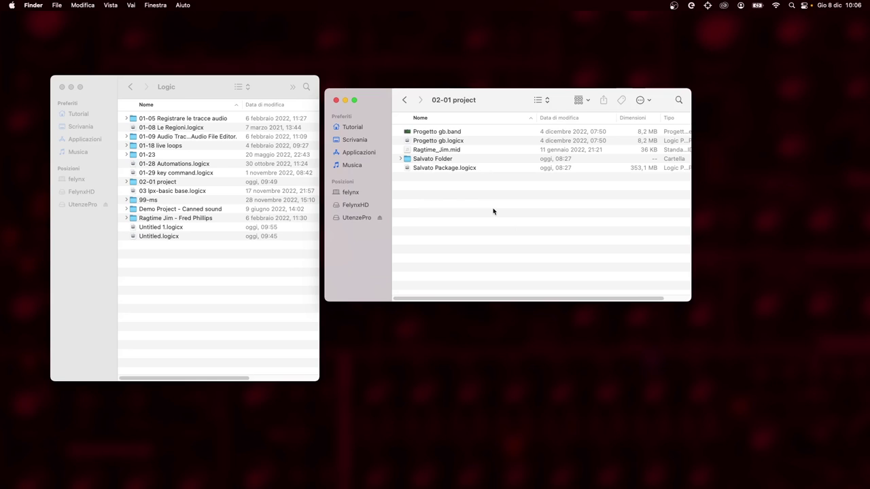
click(494, 169)
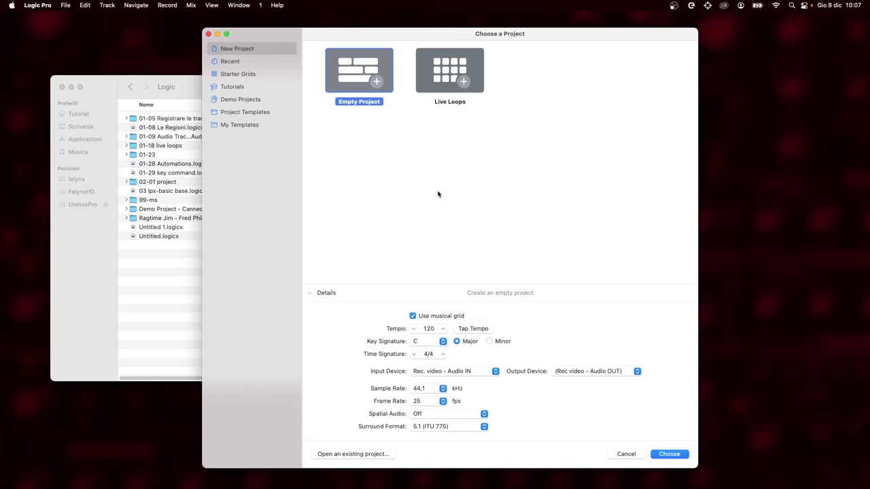
Create an empty Logic Pro project with one software instrument track using an empty channel strip and Output 1 + 2
click(677, 455)
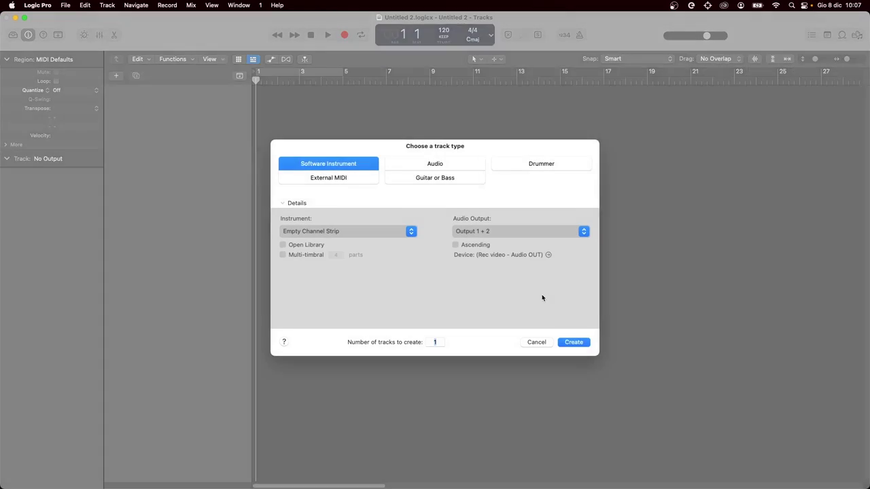
click(571, 343)
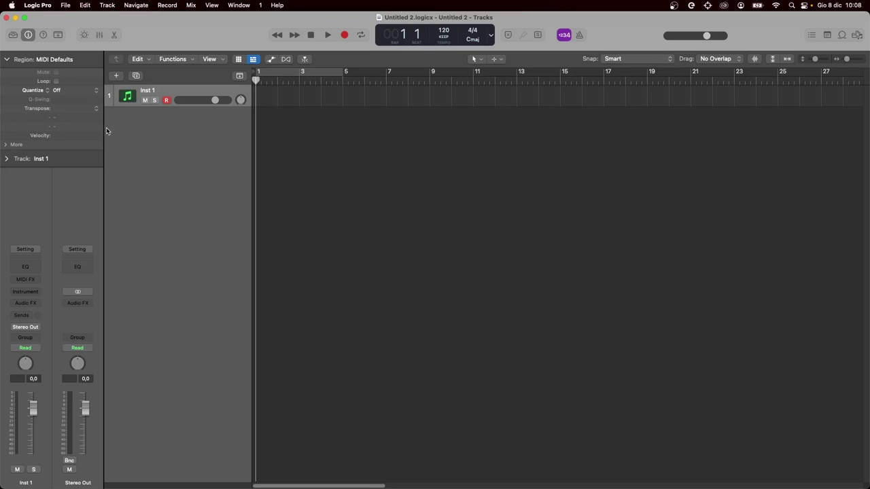
Review the Auto Backup choices in the General application settings under Project Handling, leave them as they are, and close the settings
click(41, 5)
mouse_move(56, 36)
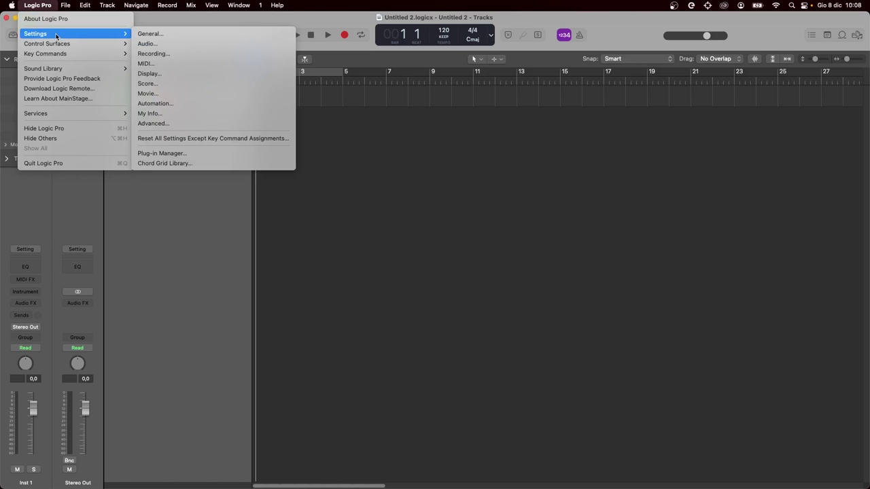
click(158, 34)
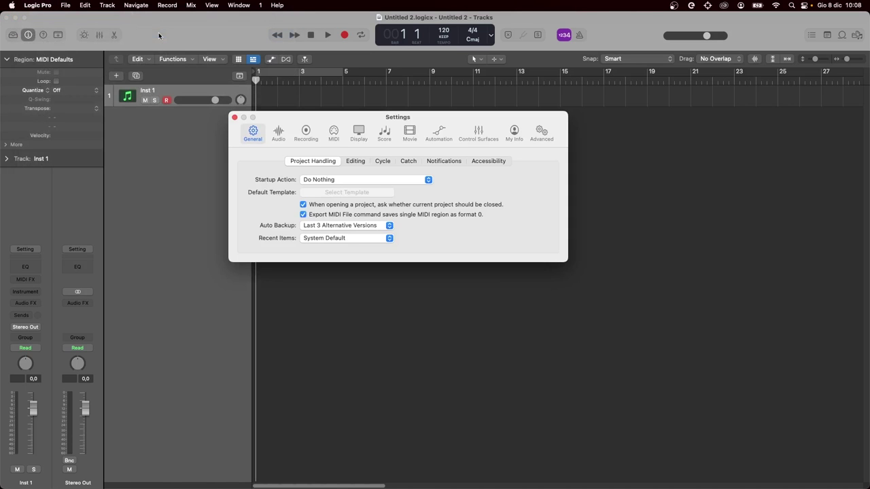
click(319, 227)
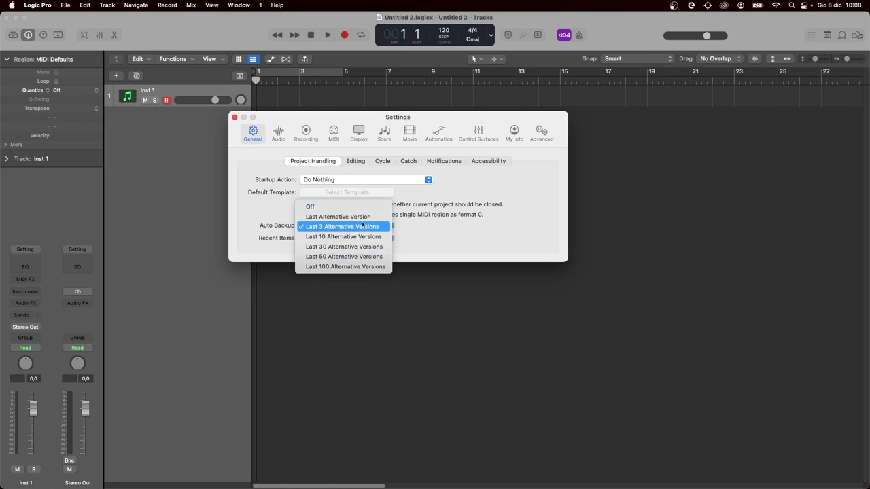
click(442, 240)
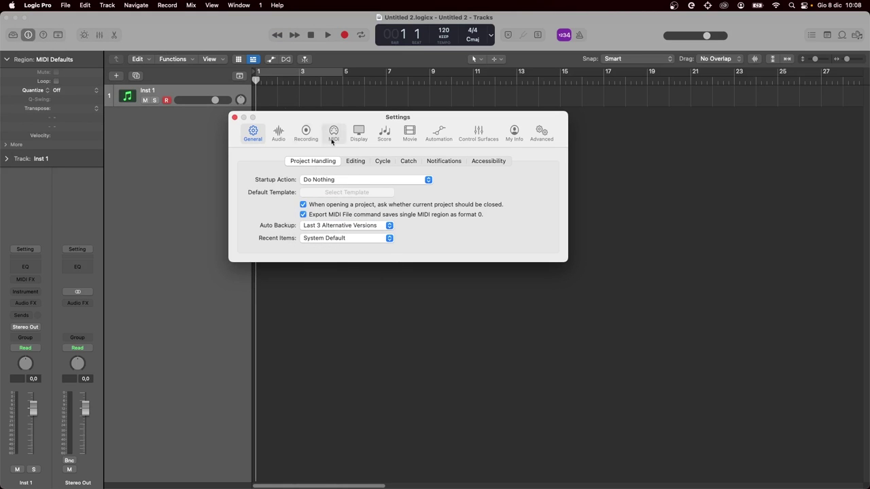
click(235, 119)
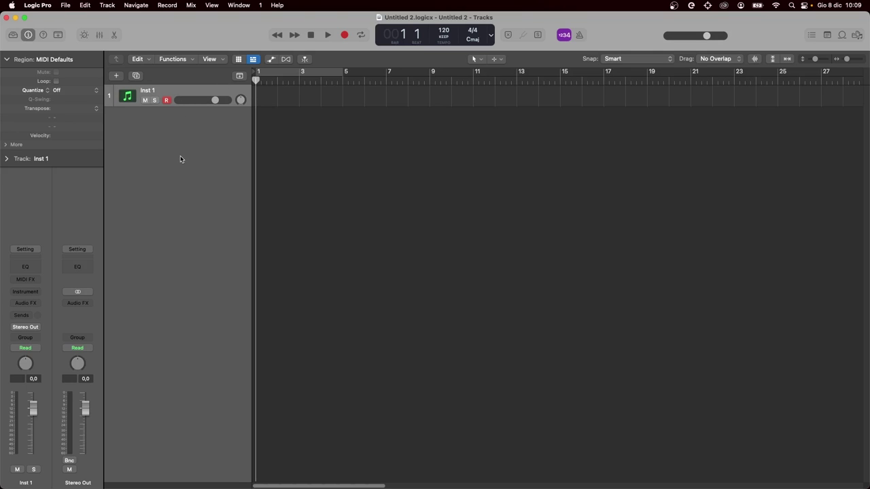
Load the Steinway Grand Piano patch from the Library's Piano category onto the first instrument track
click(13, 35)
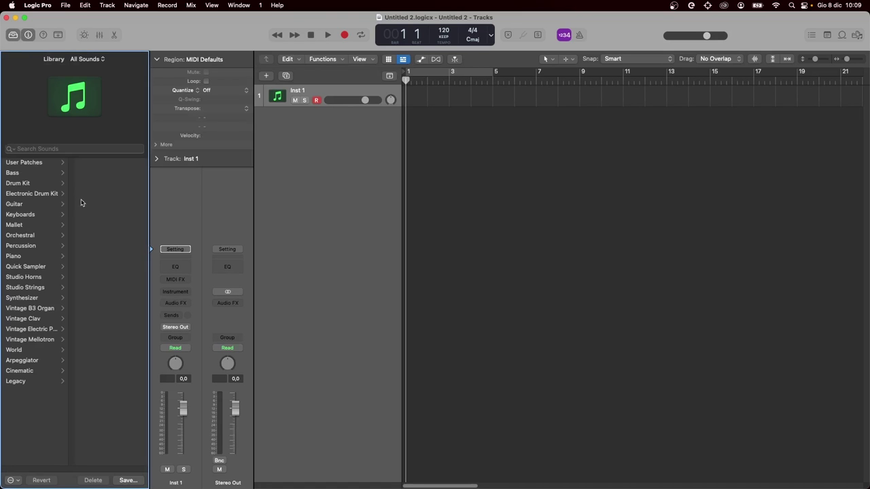
click(41, 257)
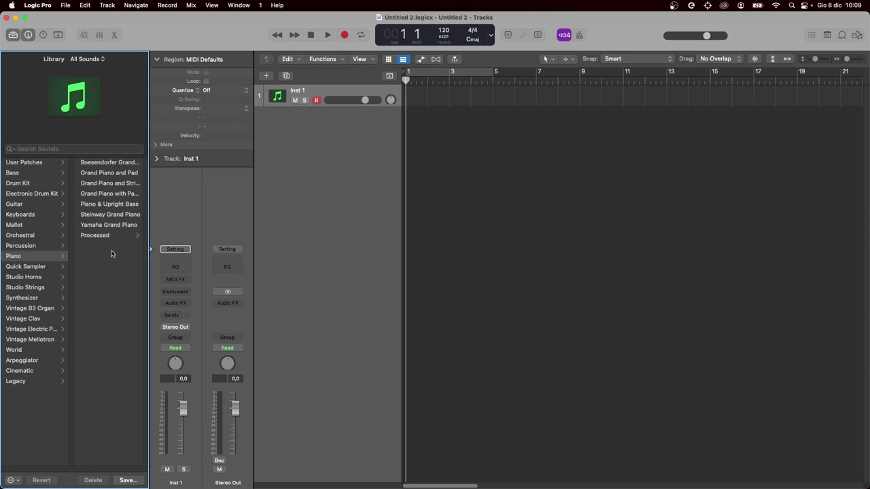
click(109, 215)
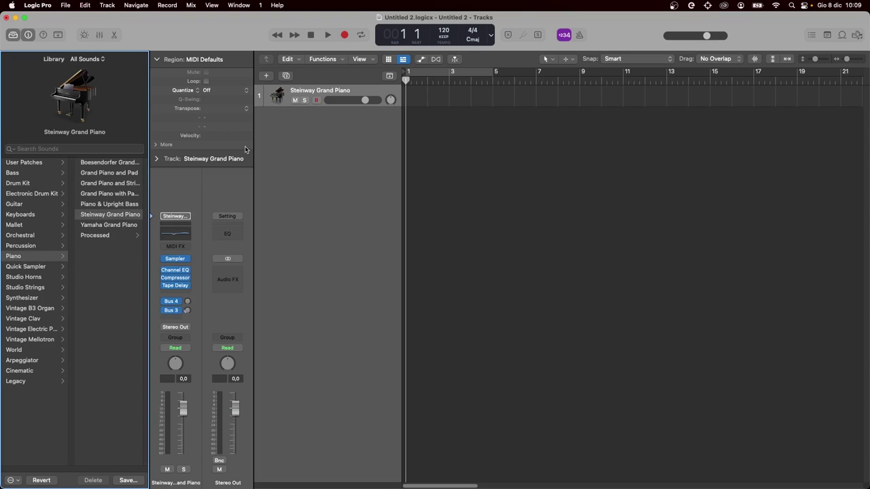
Add a second software instrument track, load the 808 Flex patch from Electronic Drum Kit onto it, and hide the Library
double_click(333, 166)
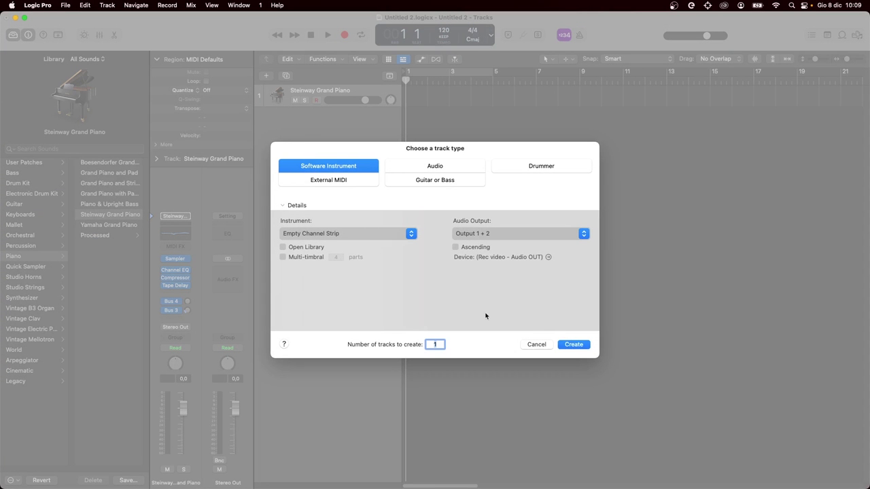
click(583, 345)
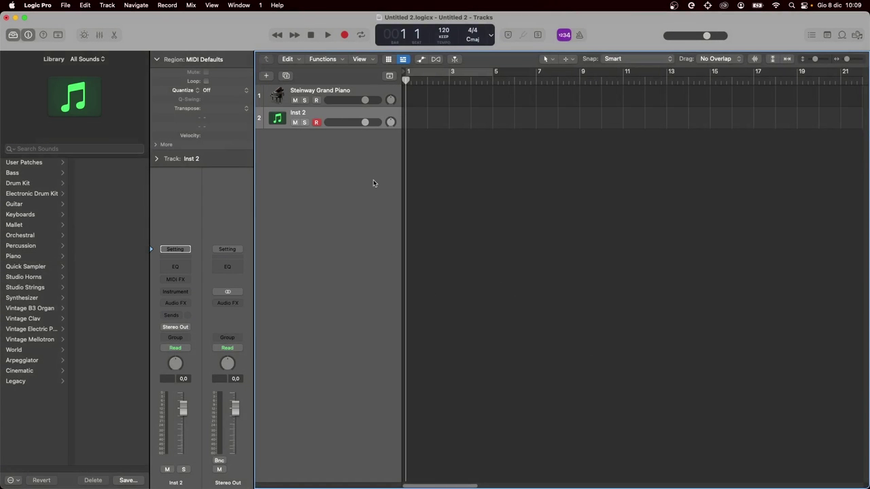
click(43, 194)
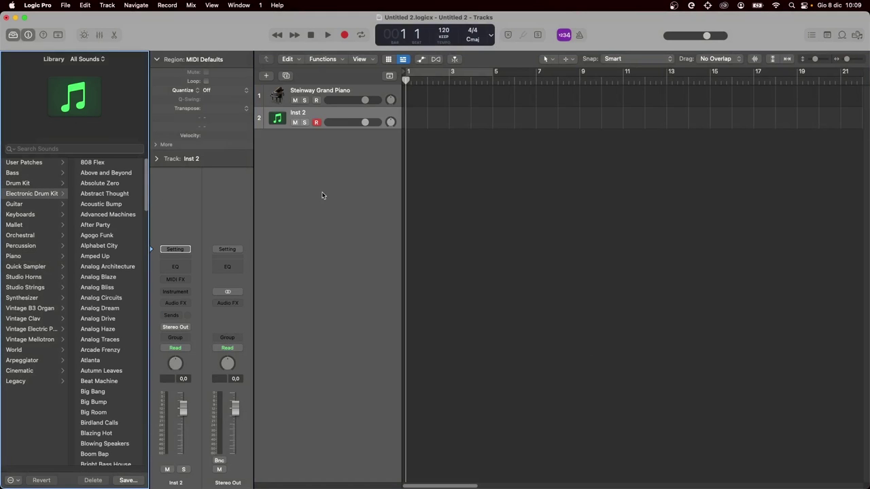
click(109, 164)
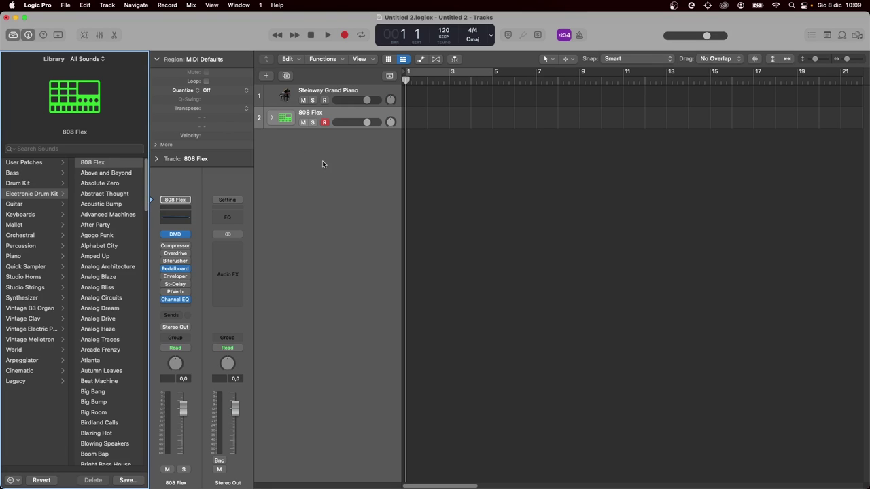
click(14, 34)
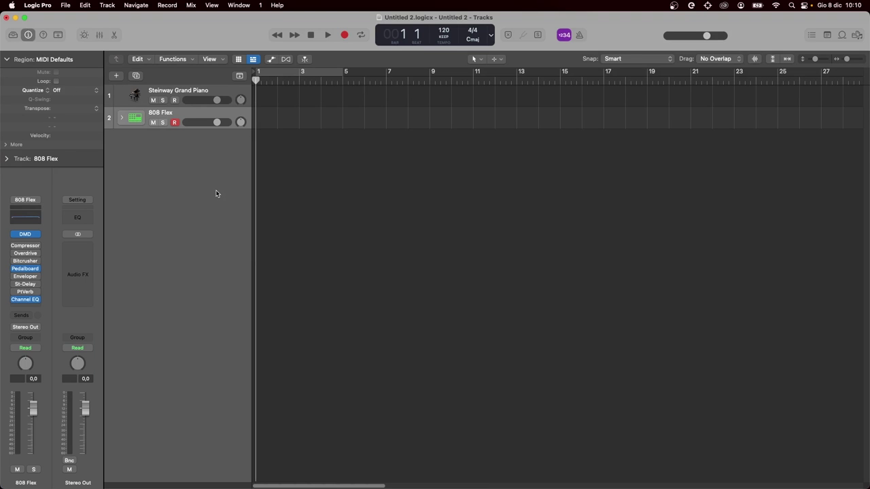
Open the Mixer in a separate window, enlarge it to show the full channel strips, and switch them to the wide view
key(super+2)
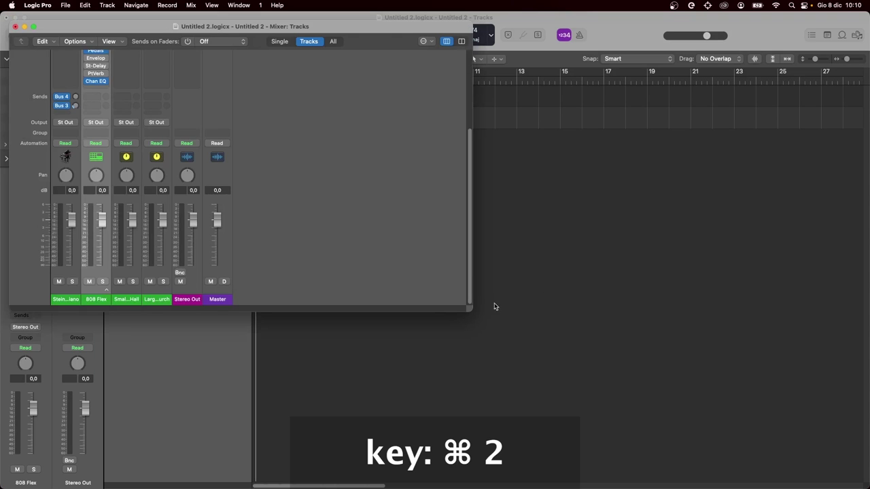
drag(472, 310, 828, 464)
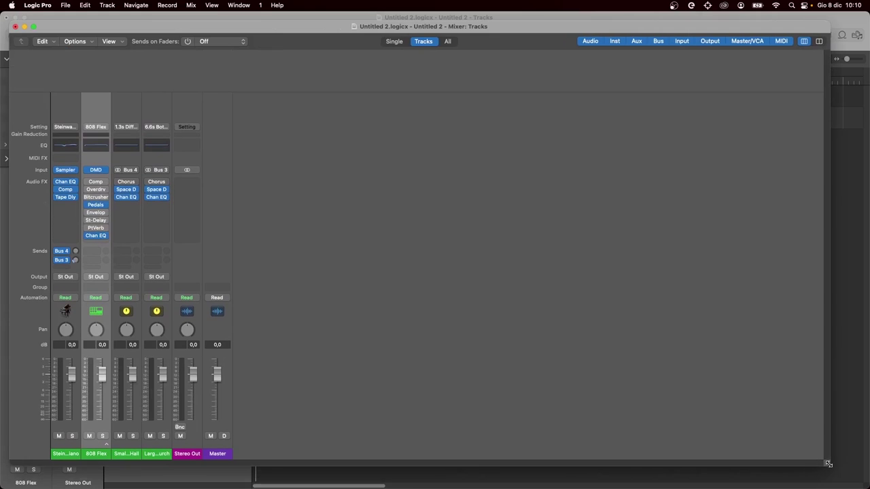
click(820, 41)
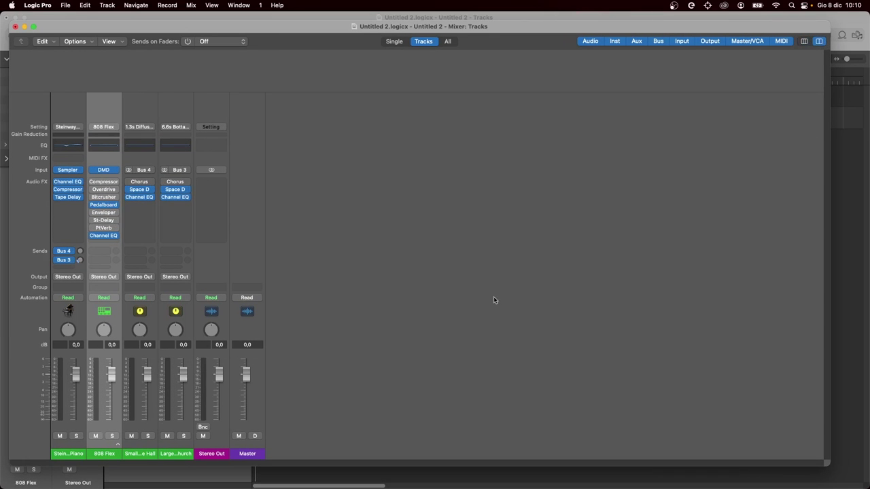
Insert a Channel EQ on Stereo Out with a 36 dB/Oct low cut at about 25 Hz and a high cut at about 16,800 Hz
click(211, 147)
drag(554, 151, 557, 137)
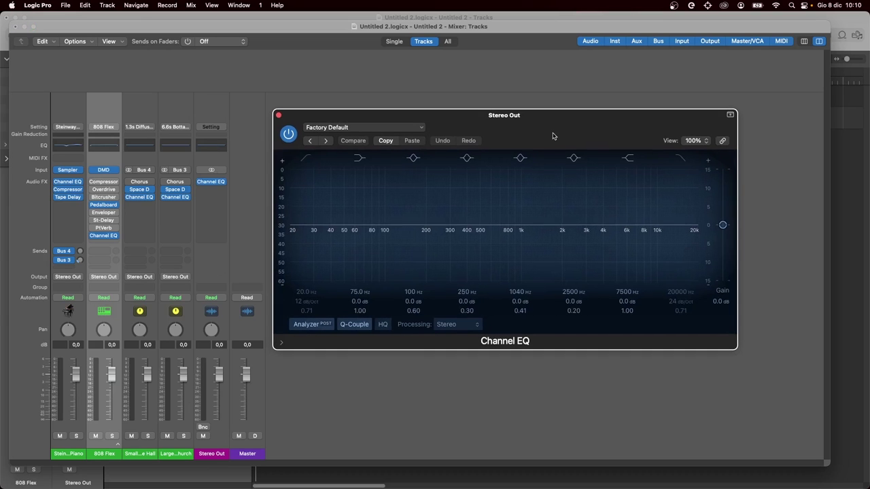
click(305, 158)
drag(295, 242, 314, 231)
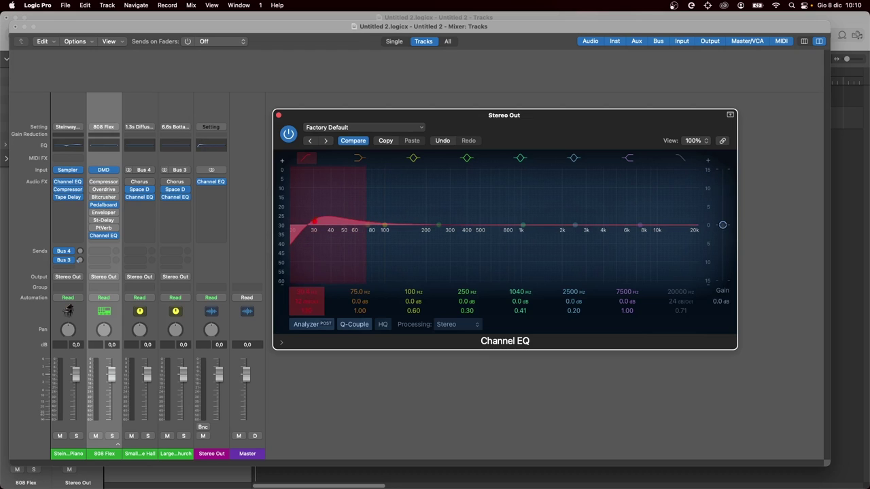
drag(306, 301, 307, 289)
drag(315, 227, 304, 233)
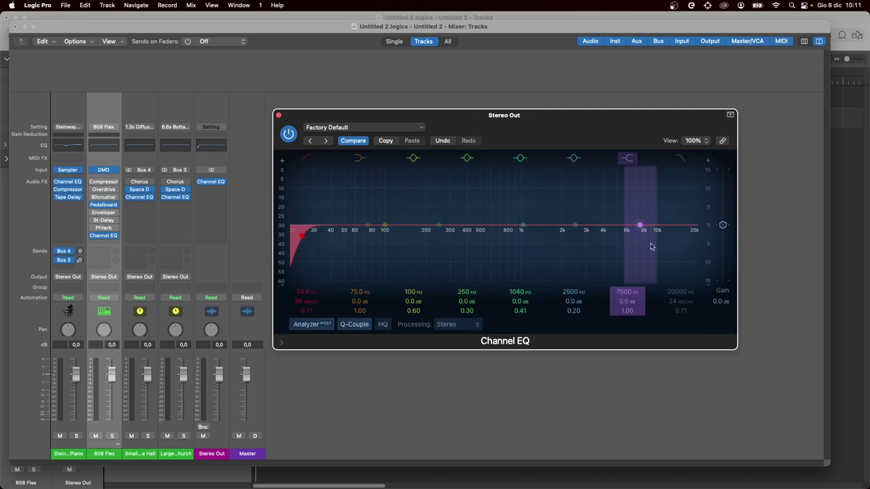
drag(697, 238, 690, 247)
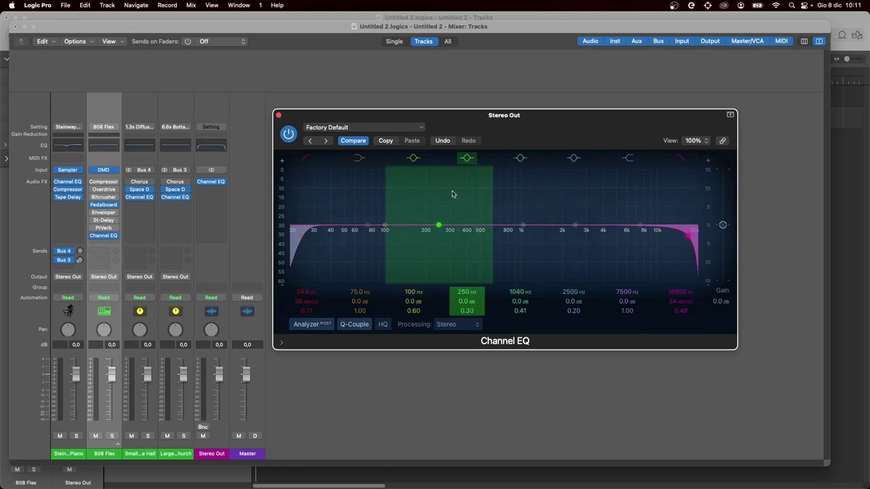
click(278, 115)
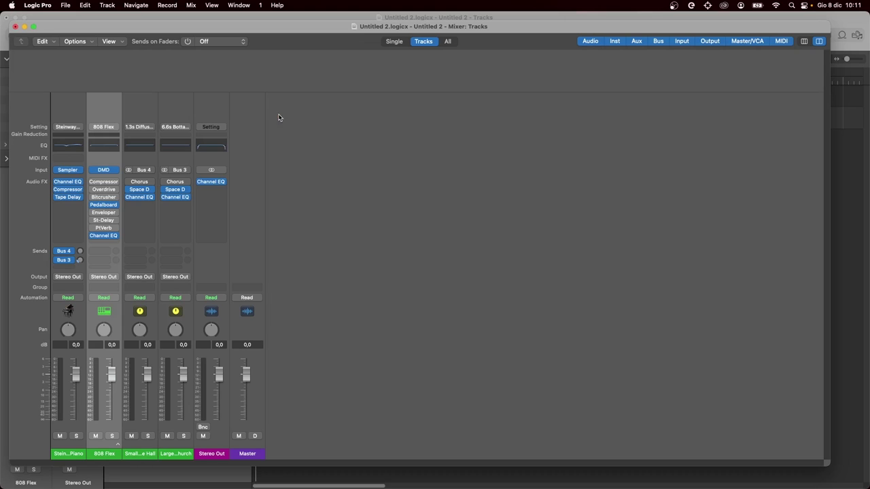
Bypass the Channel EQ on Stereo Out and insert a Compressor in the slot below it
click(201, 182)
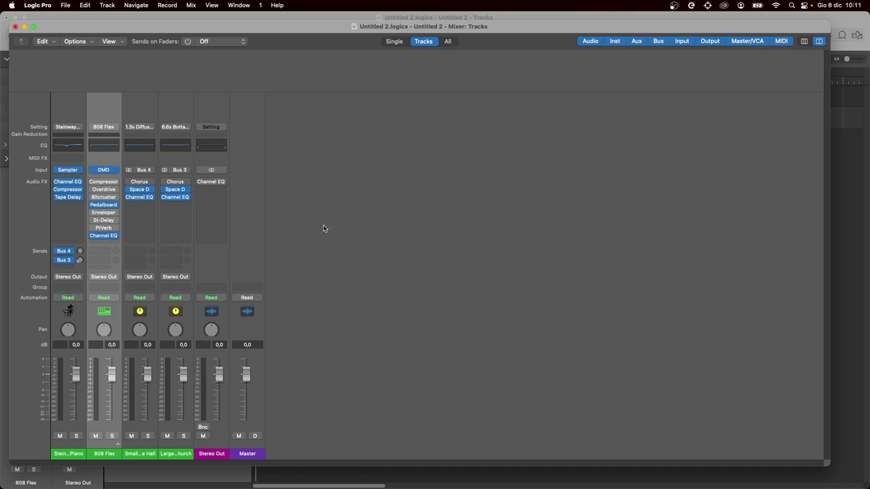
click(212, 191)
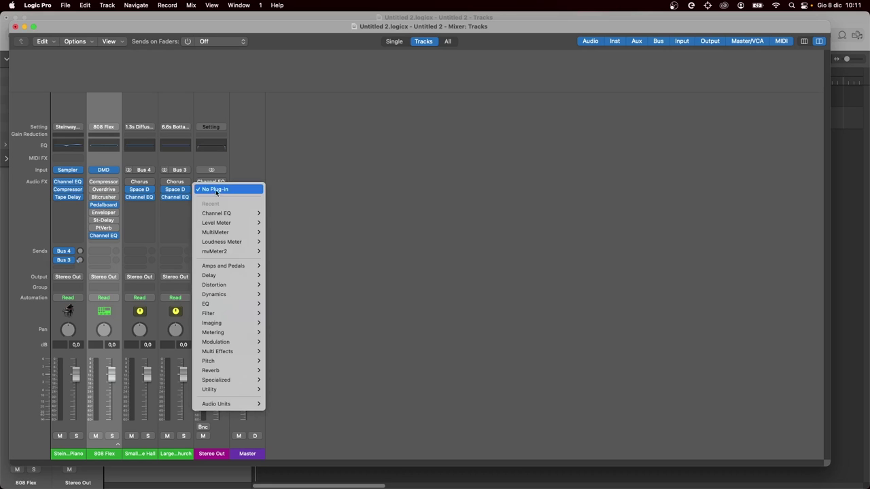
mouse_move(234, 223)
mouse_move(242, 298)
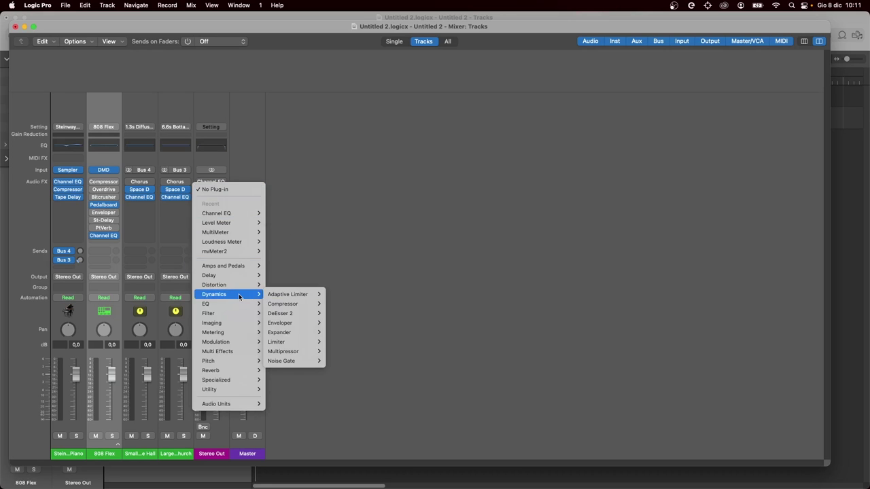
mouse_move(282, 304)
click(336, 303)
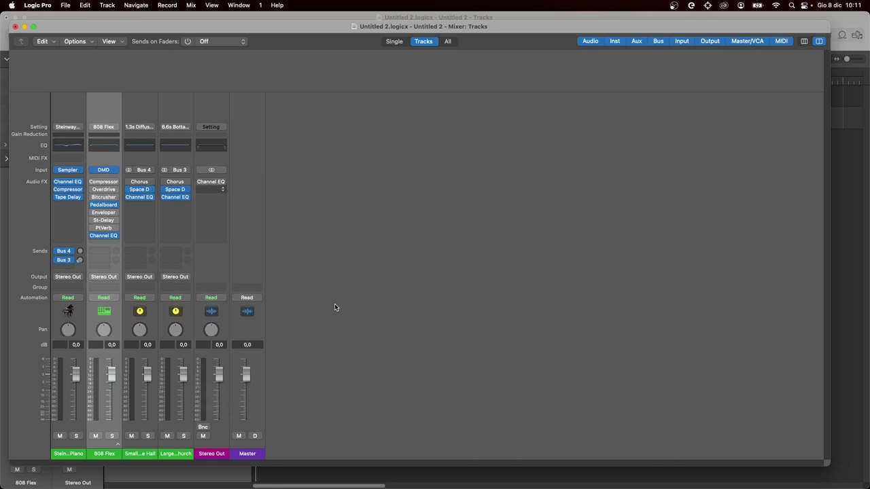
Set the Compressor's knee to 1.0, turn off auto gain and auto release, bypass the plug-in, and close it and the Mixer
drag(391, 433, 392, 427)
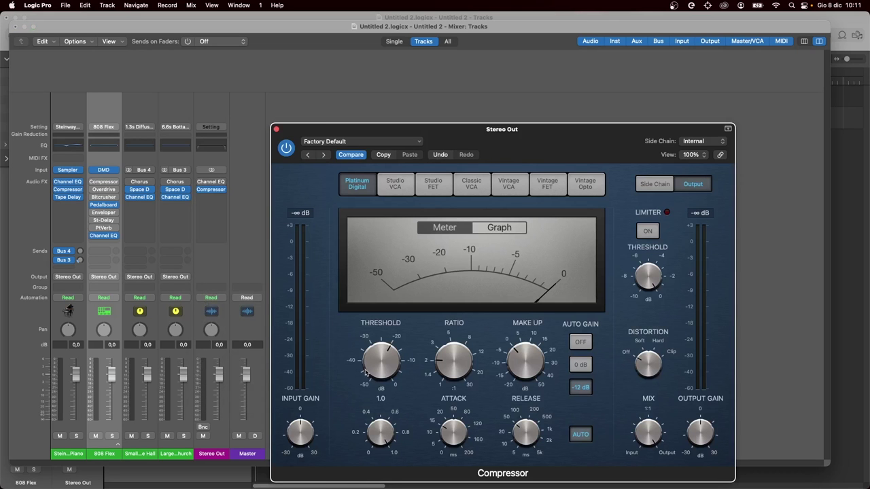
click(581, 343)
drag(517, 366, 530, 378)
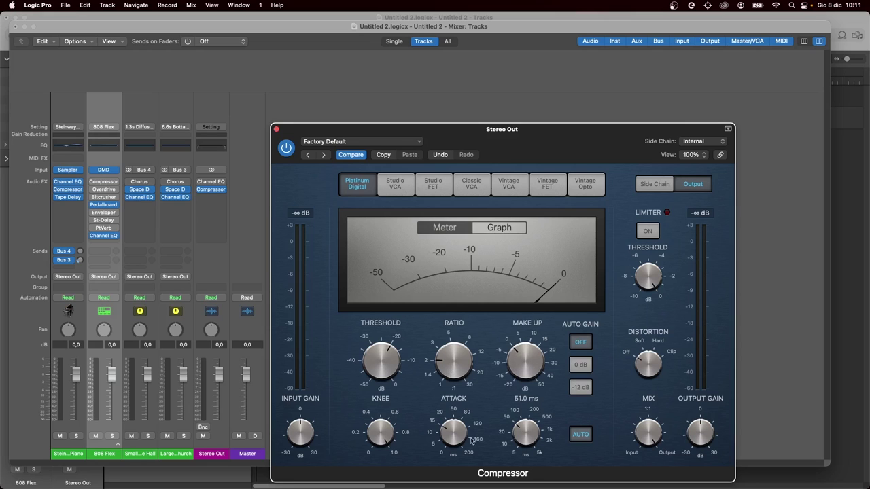
click(583, 434)
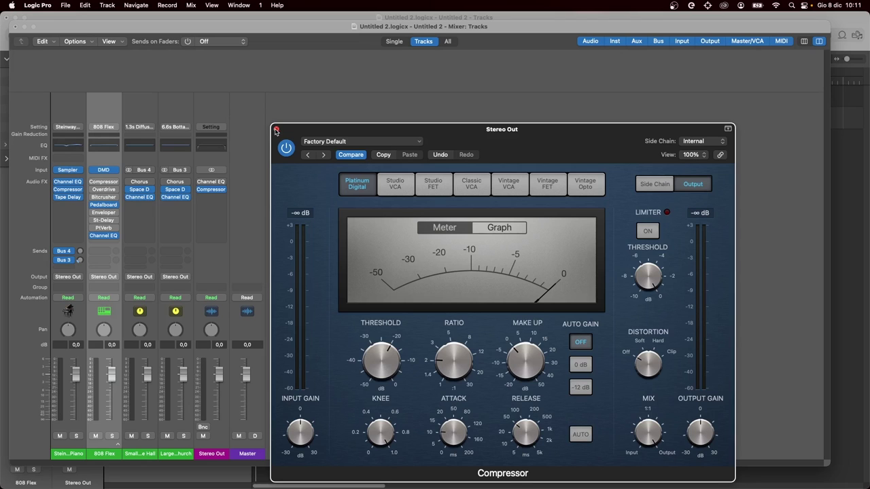
click(276, 129)
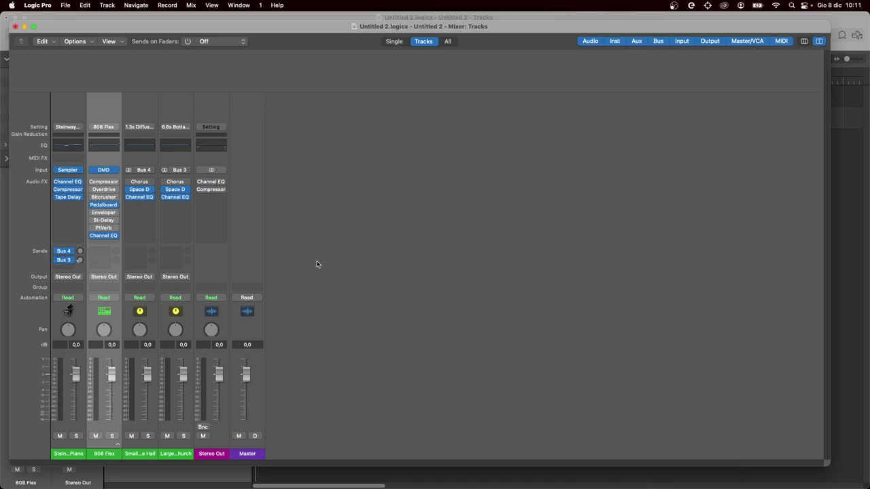
click(15, 28)
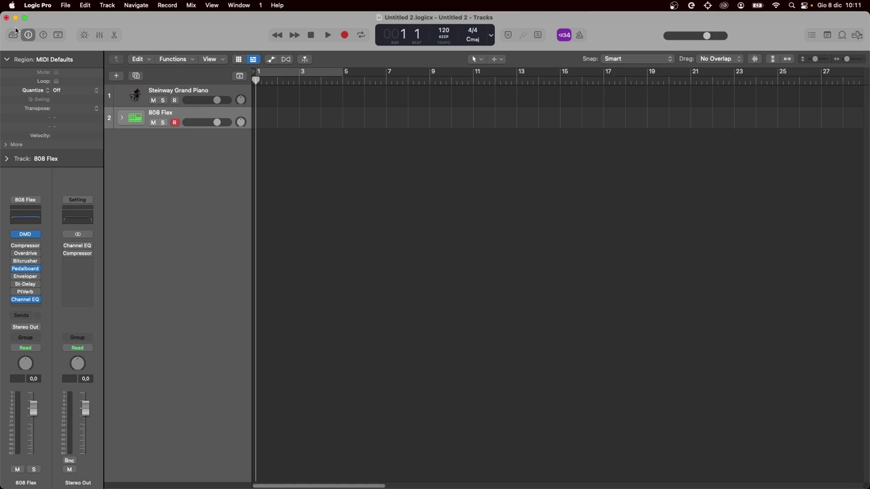
Save the project as a template named base piano-808 in the Project Templates folder
click(67, 6)
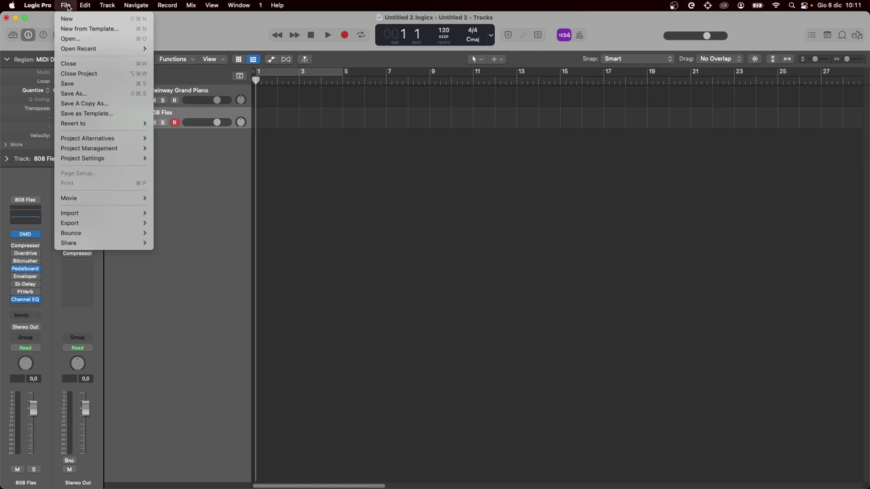
click(98, 113)
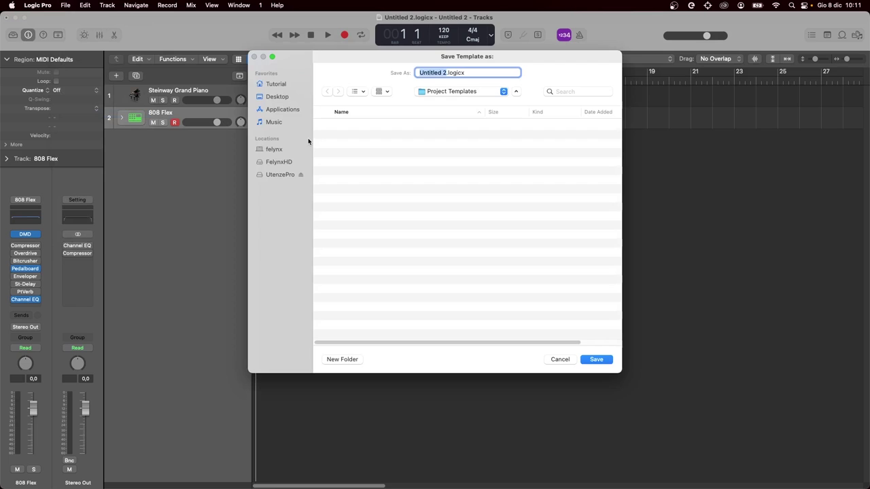
text(base piano-808)
key(Return)
Close the project without saving and create a new one from the base piano-808 template in My Templates
key(super+w)
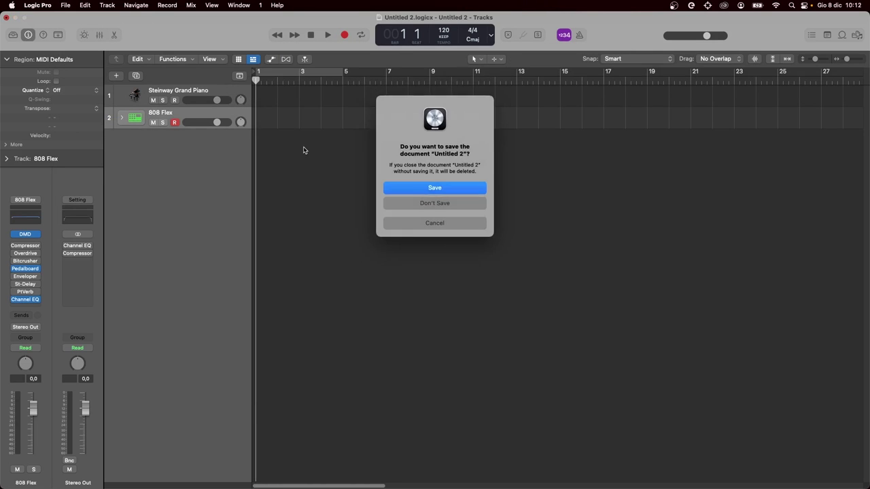
click(437, 206)
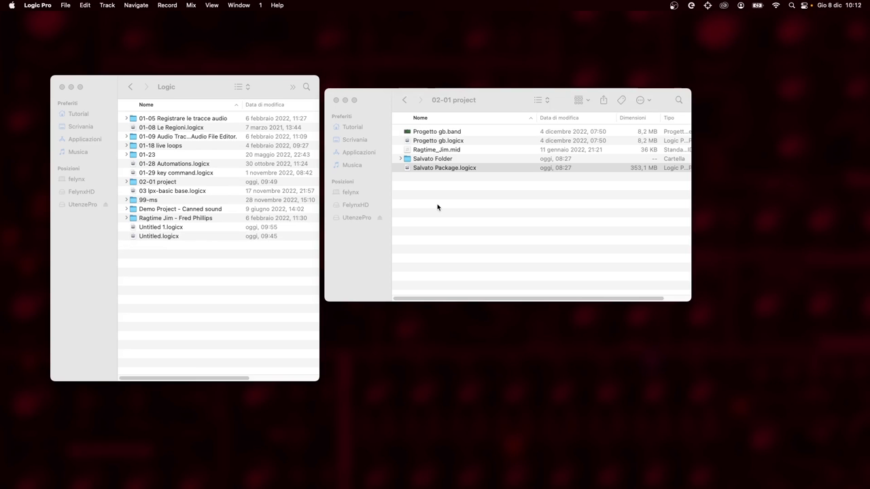
key(super+n)
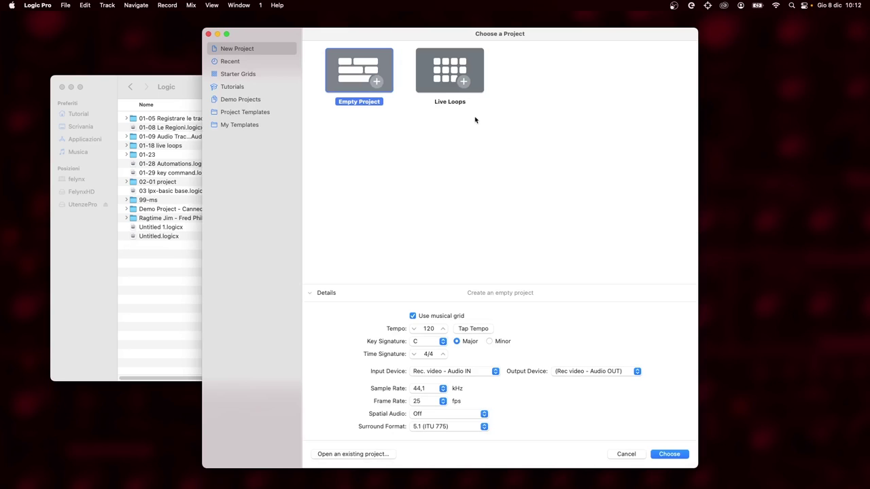
click(222, 128)
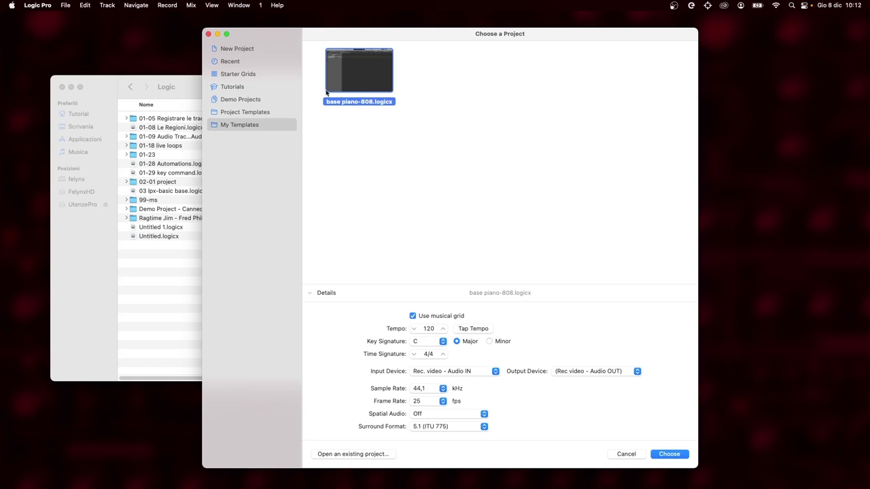
click(680, 455)
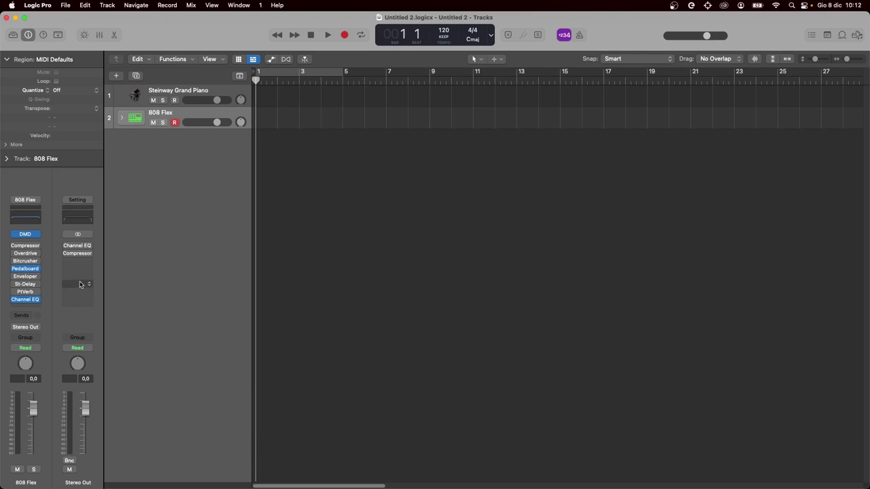
mouse_move(78, 248)
click(78, 249)
Check in Finder where the new project's file is stored in the Logic folder, and return to Logic Pro
key(super+Tab)
click(199, 284)
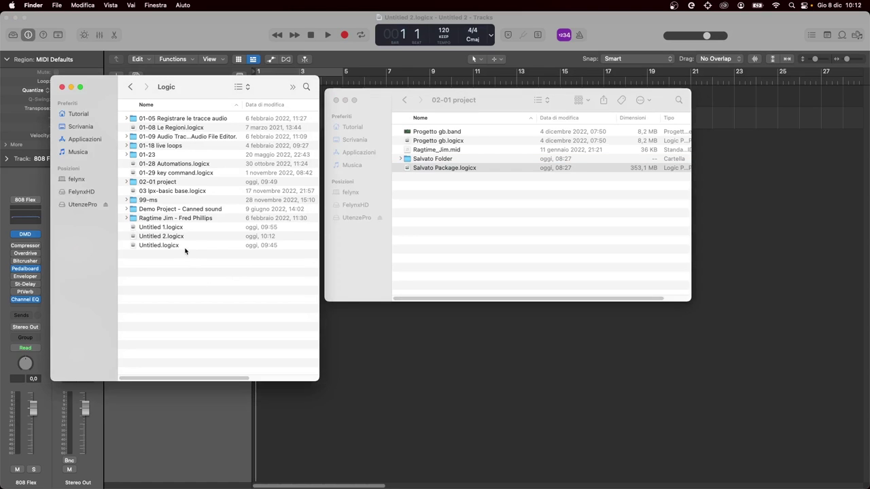
click(230, 35)
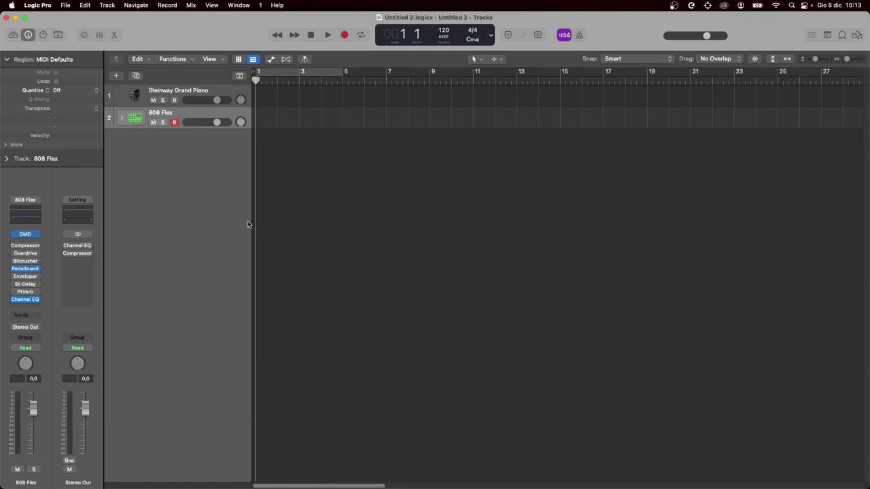
Save the project as a template named temp 1 in a new folder called electro inside Project Templates
click(66, 6)
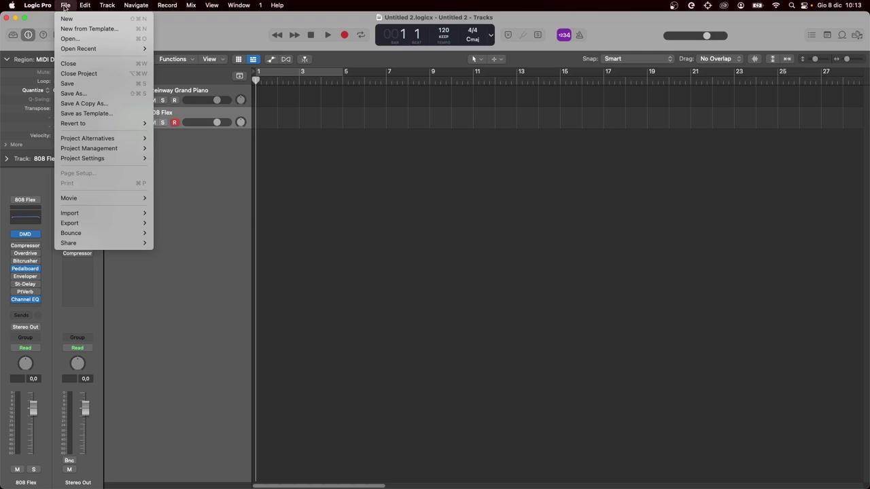
click(113, 114)
click(353, 360)
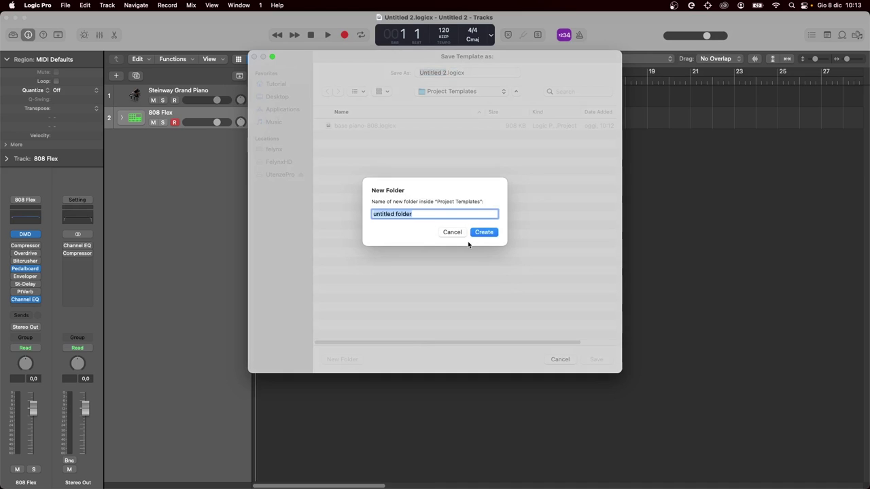
text(electro)
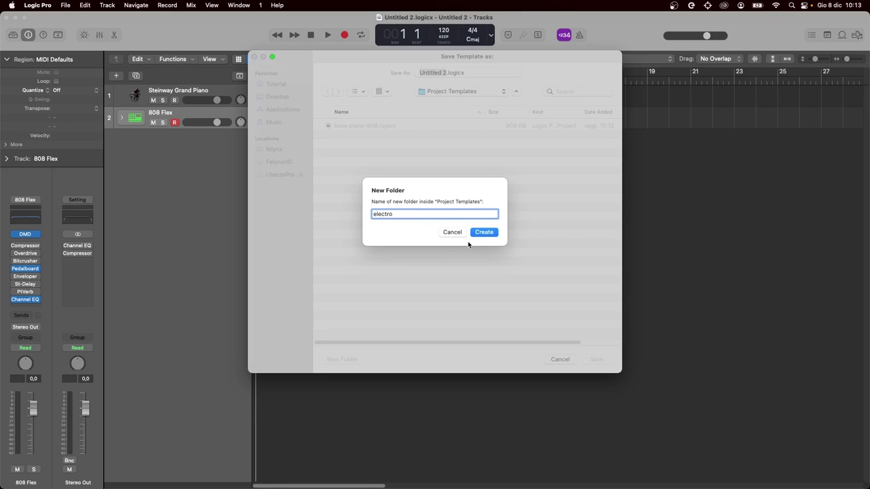
key(Return)
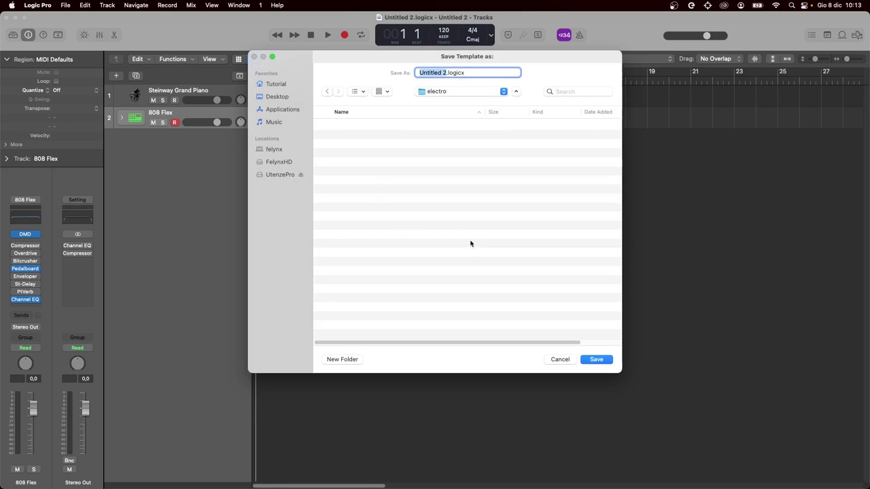
text(temp 1)
key(Return)
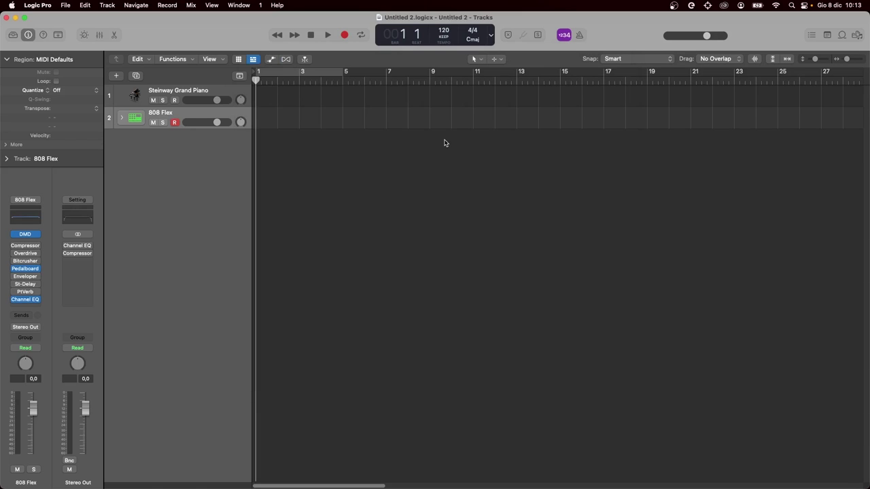
Close the project and create a new one from the temp 1 template in the electro category
key(super+w)
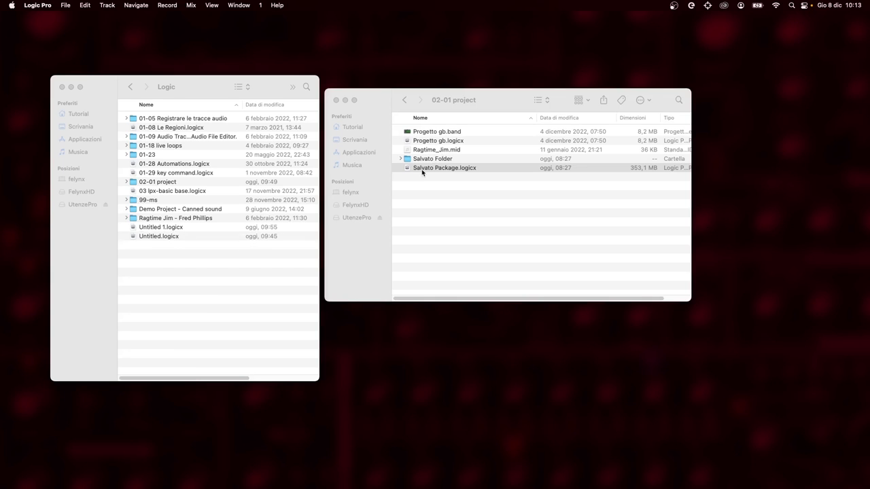
key(super+n)
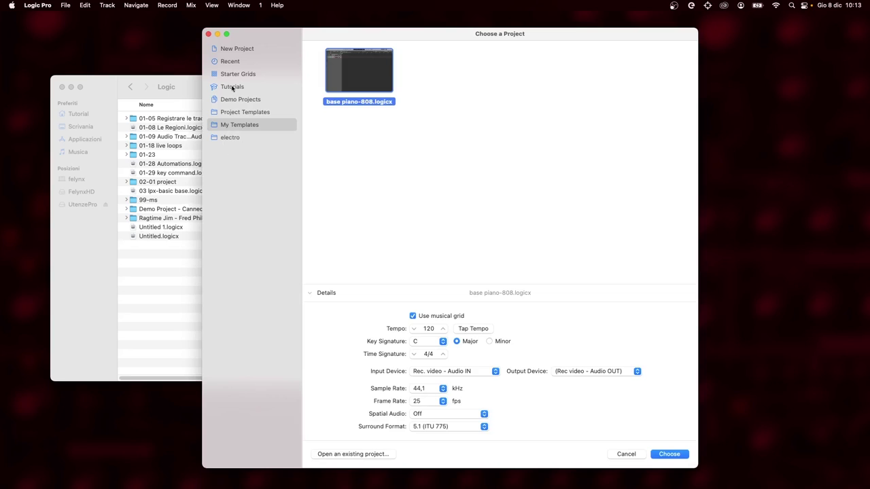
click(231, 137)
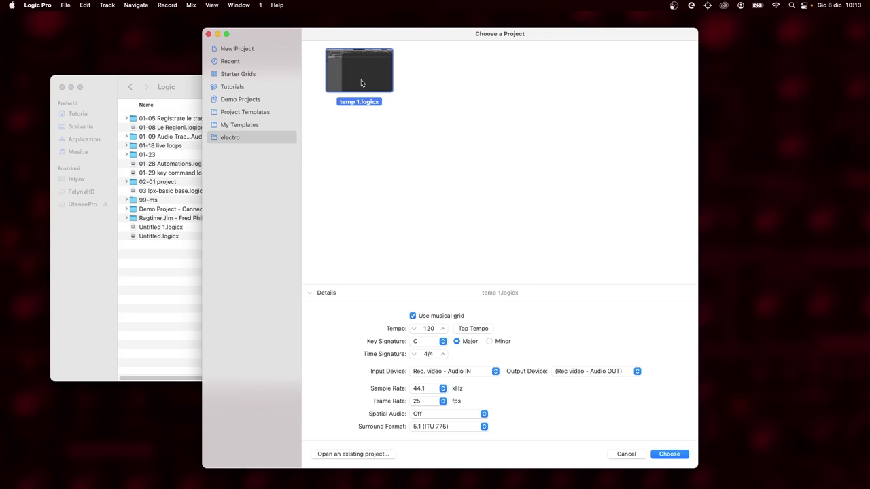
click(668, 455)
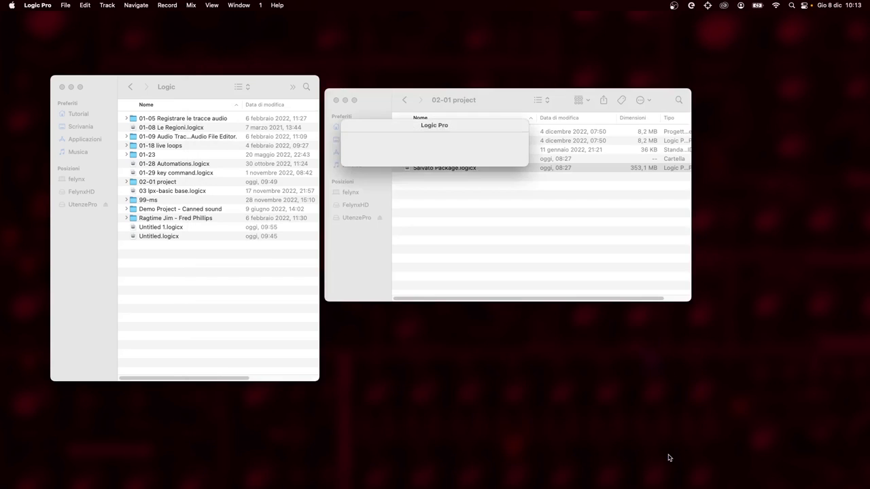
Save the project under the name prova in the 02-01 project folder, organized as a folder
click(65, 5)
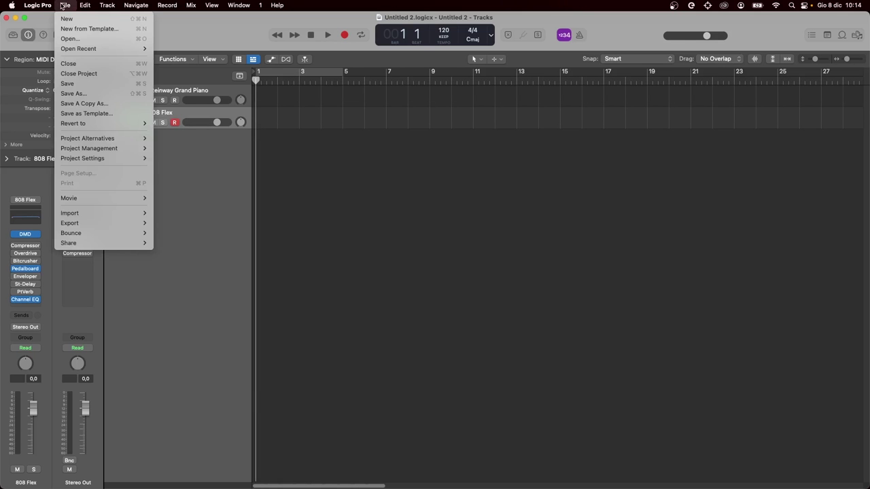
click(120, 91)
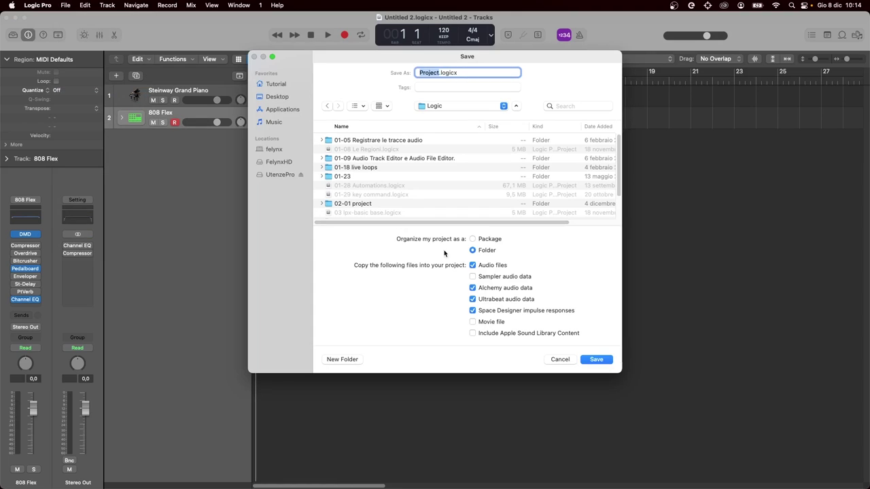
double_click(373, 207)
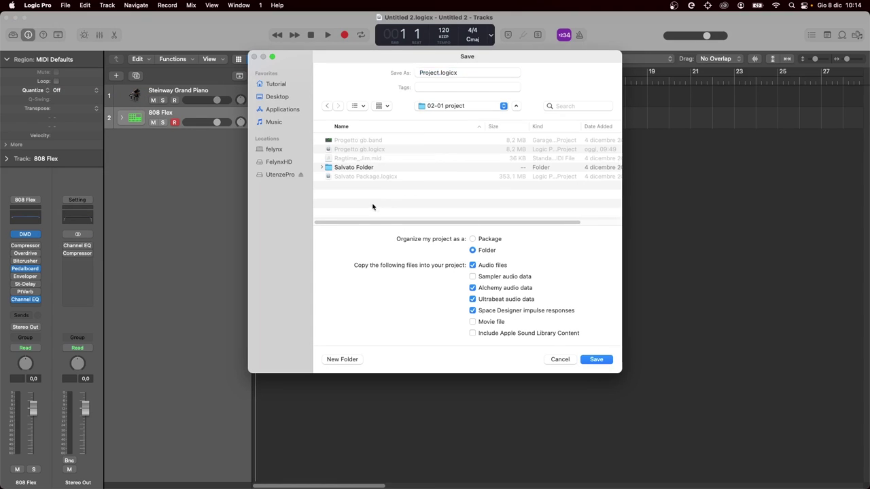
double_click(427, 72)
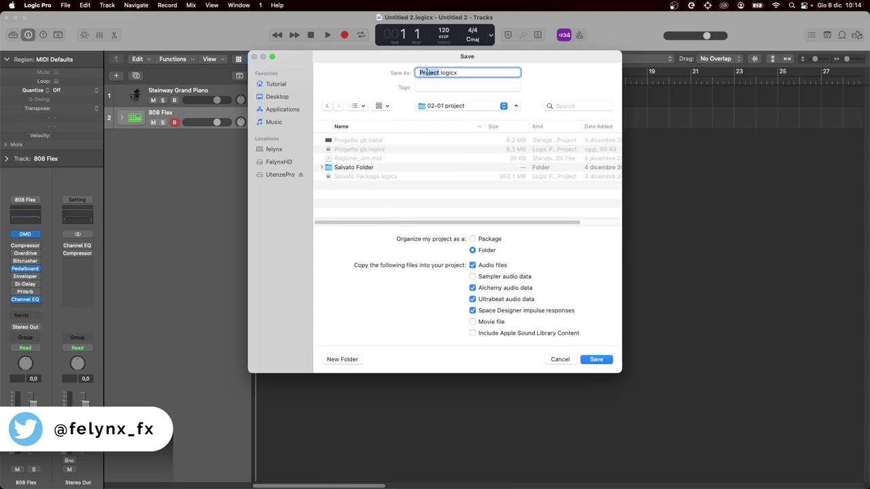
text(prova)
key(Return)
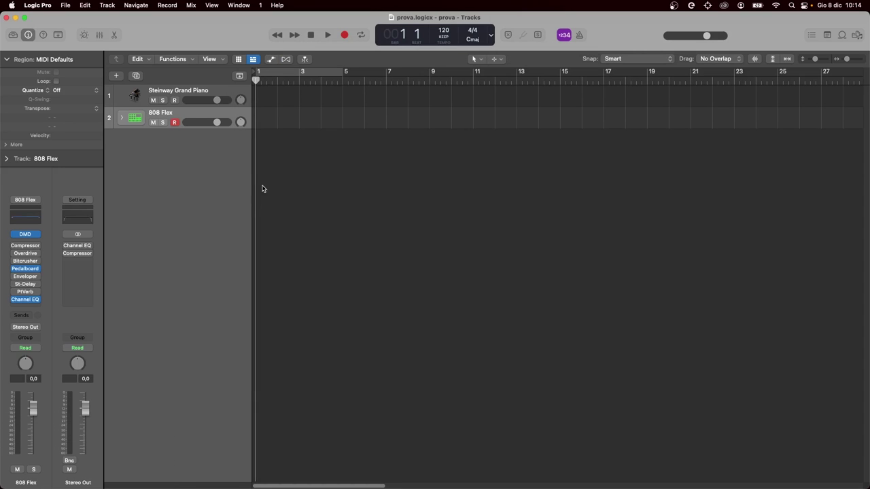
Add one software instrument track with an empty channel strip and show the Library
click(117, 75)
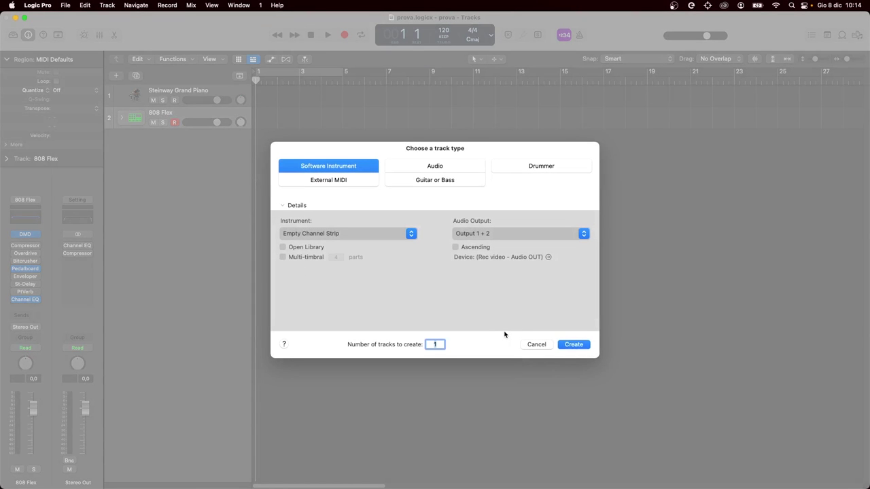
click(580, 347)
click(573, 346)
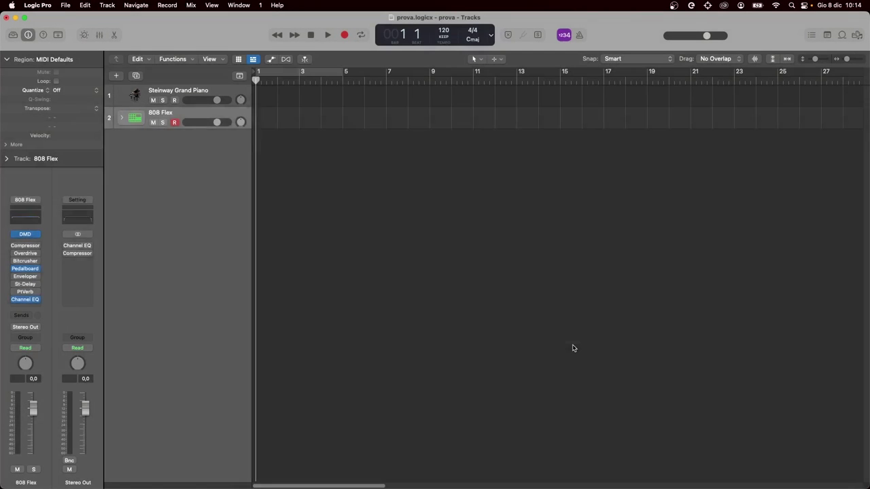
key(y)
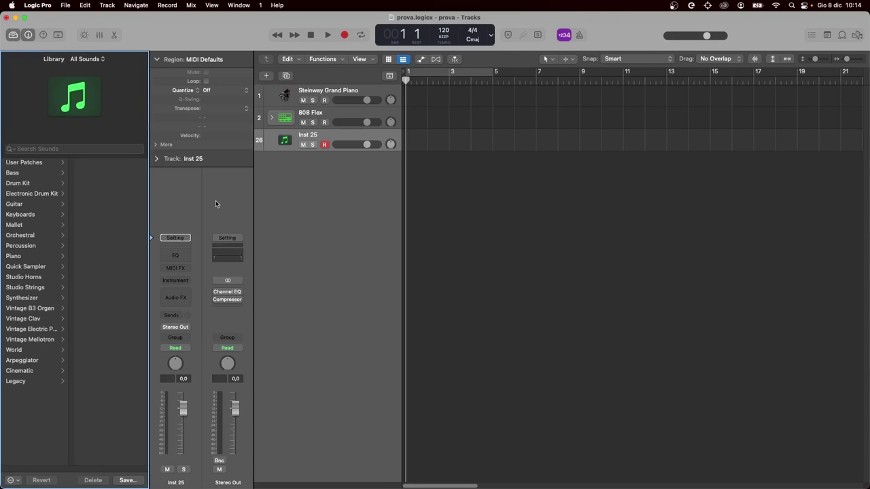
Load the Acoustic Guitar Harmonics patch from the Guitar category onto the new instrument track and hide the Library
click(40, 204)
click(104, 163)
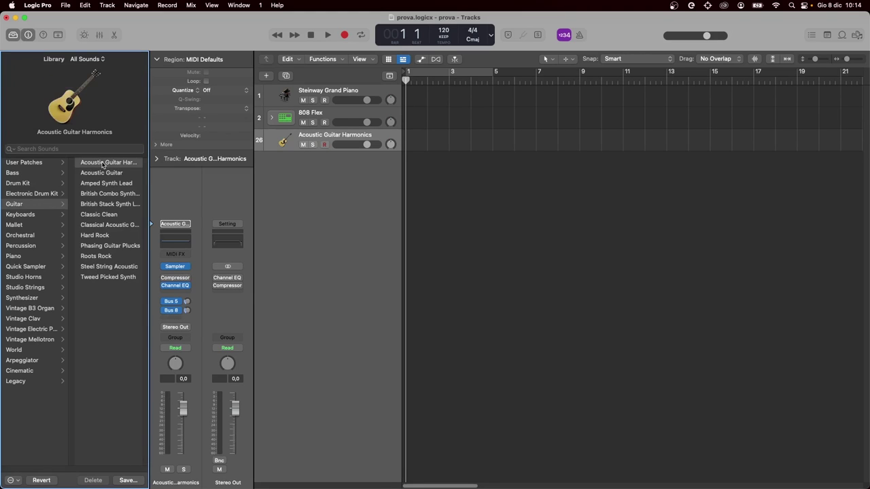
key(y)
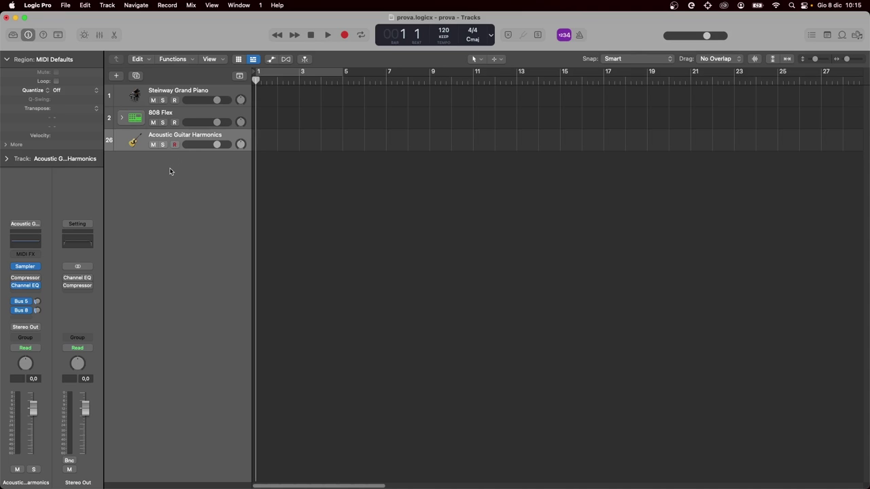
Revert the prova project to its most recently saved version, discarding the current changes
click(65, 9)
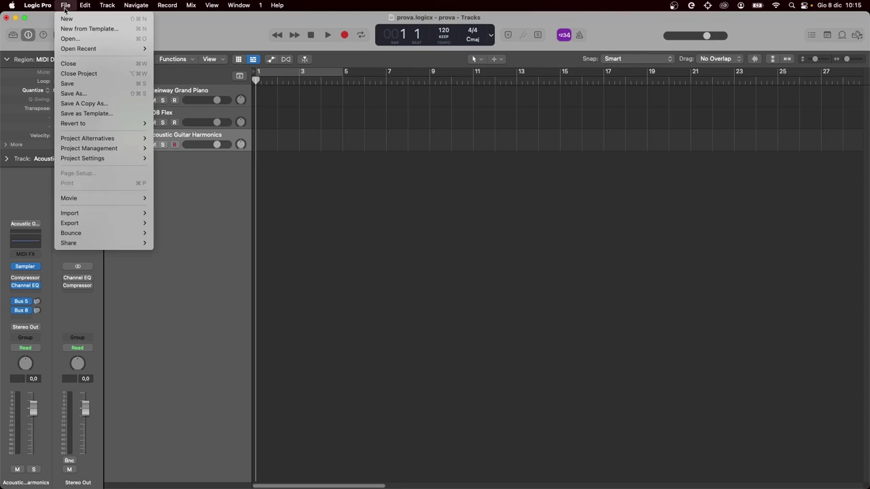
mouse_move(81, 121)
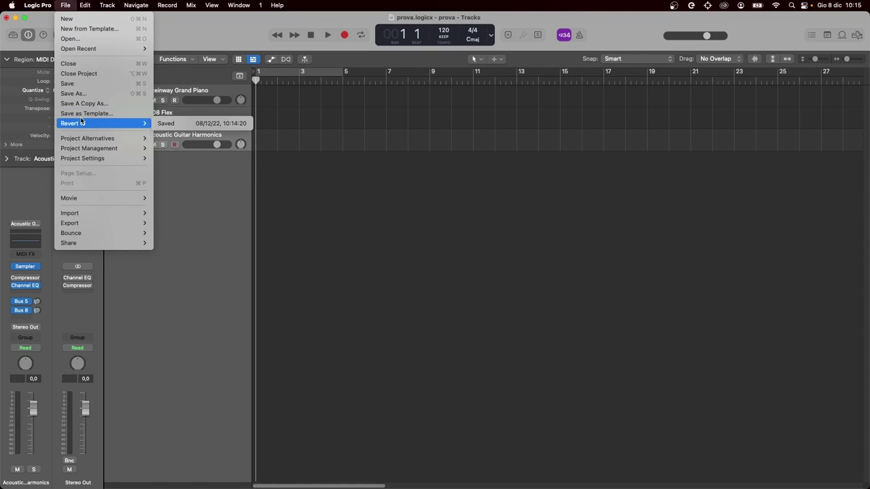
click(172, 127)
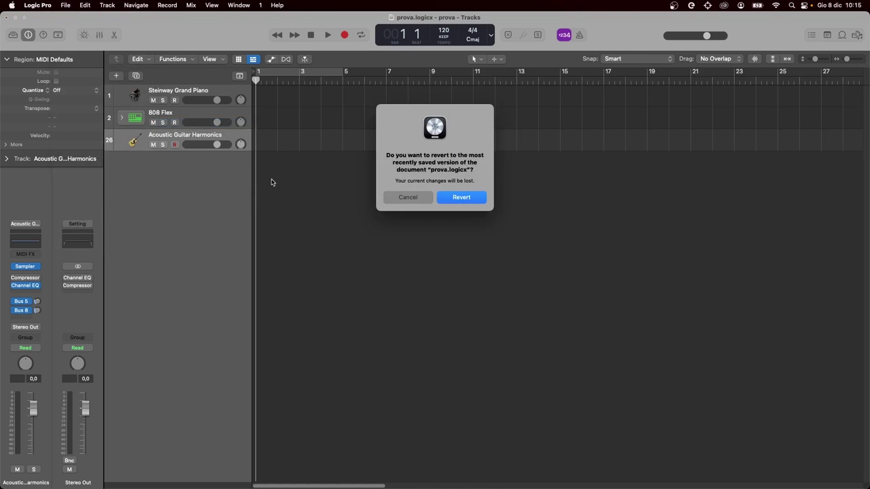
click(441, 198)
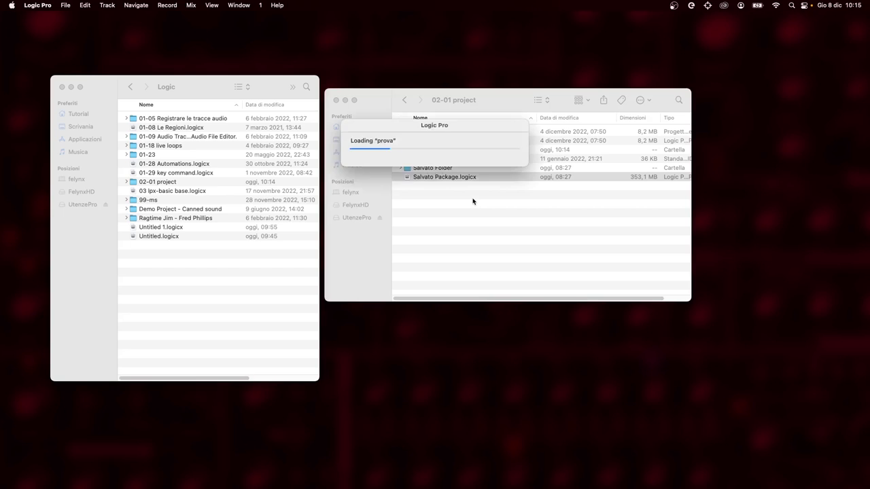